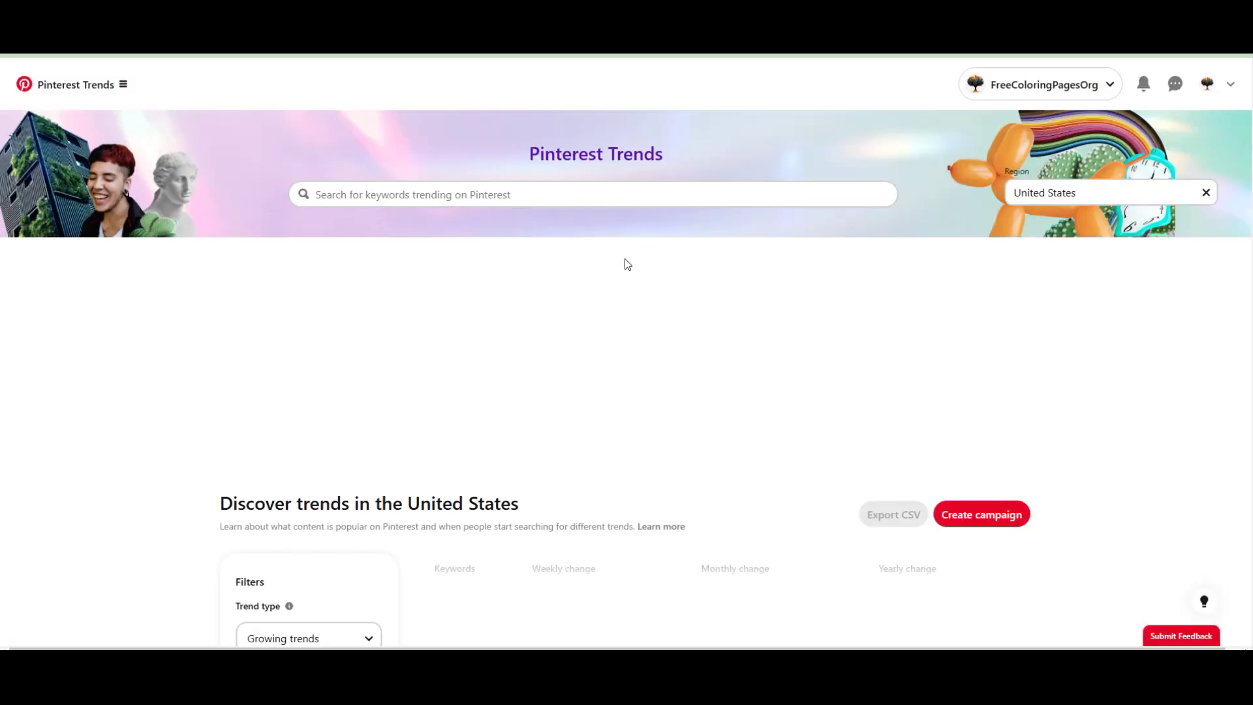
Step: Sort the Pinterest Trends keyword list by weekly change
scroll(613, 261, "down", 6)
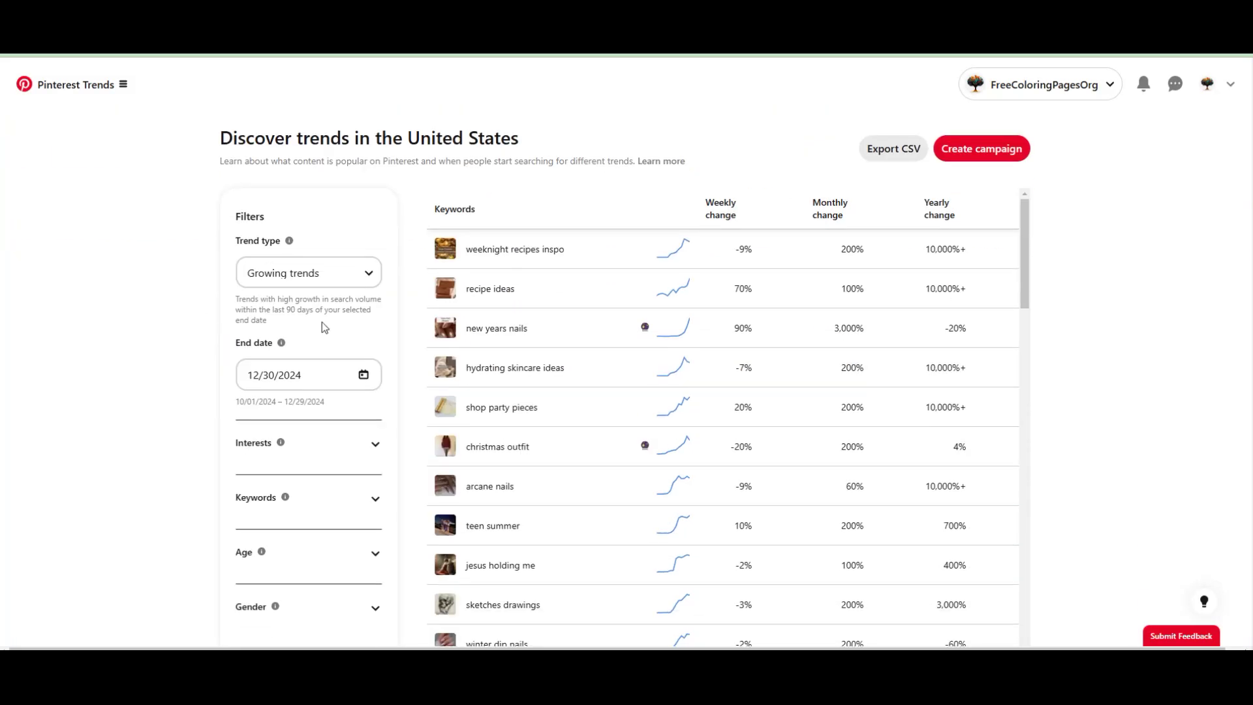
scroll(630, 335, "down", 3)
scroll(907, 352, "up", 5)
left_click(718, 400)
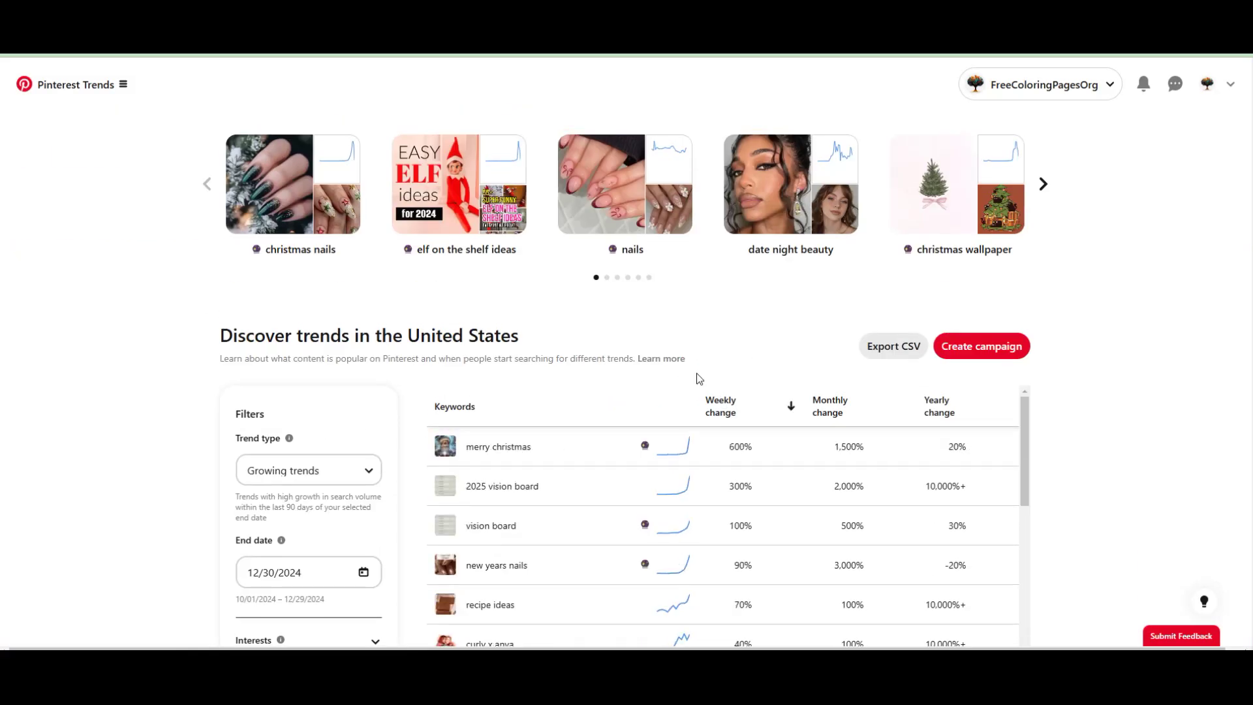
Step: Review the interest chart for the 'merry christmas' trend
scroll(506, 316, "down", 2)
scroll(610, 386, "down", 3)
scroll(532, 363, "up", 4)
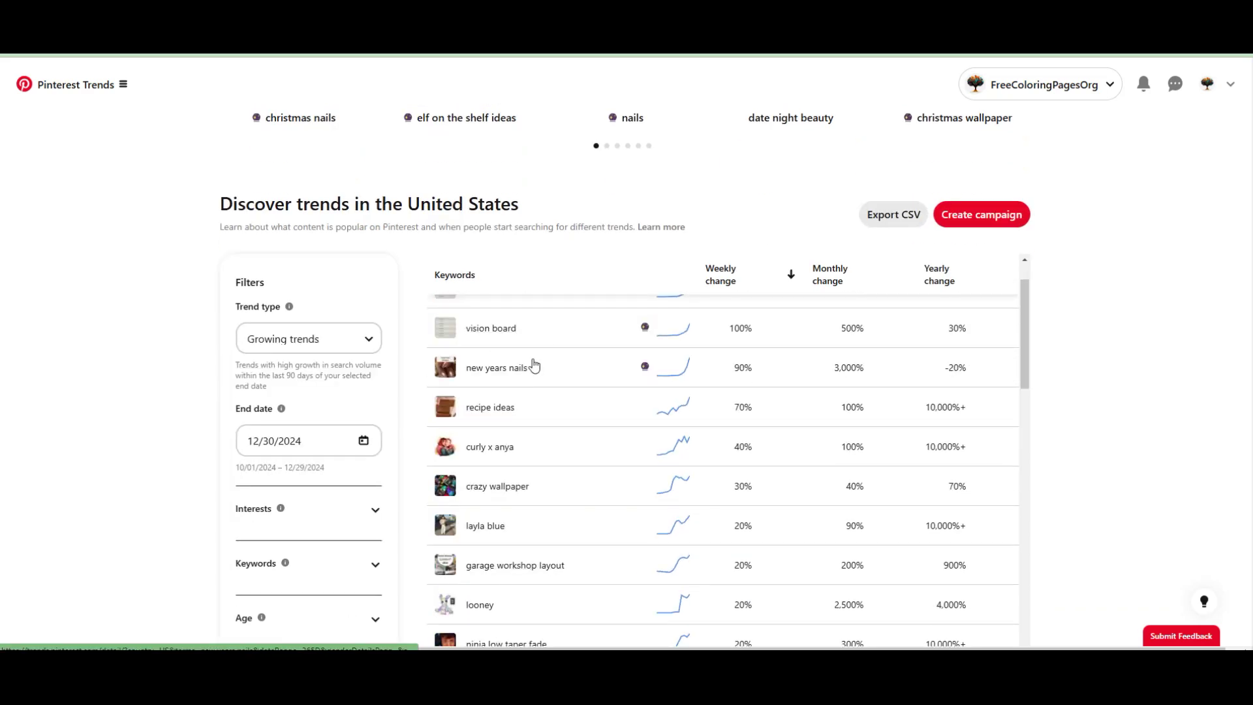
left_click(482, 315)
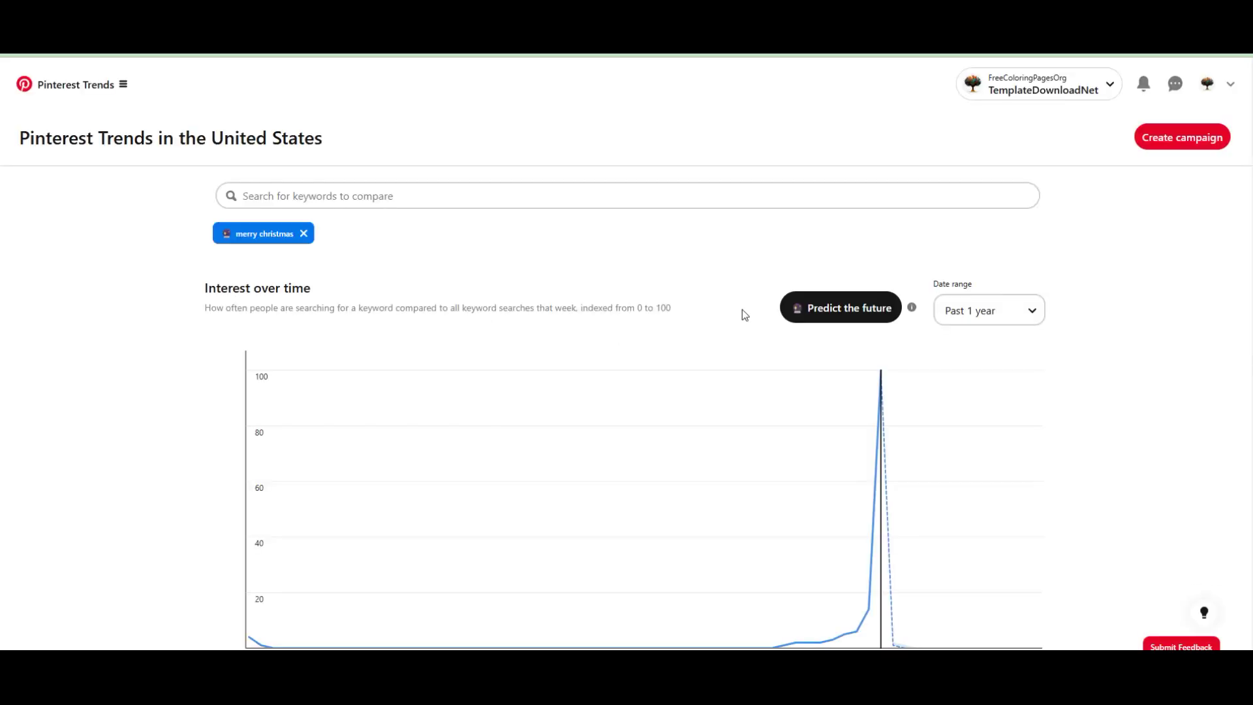
scroll(745, 315, "down", 8)
scroll(743, 309, "down", 4)
scroll(742, 309, "up", 12)
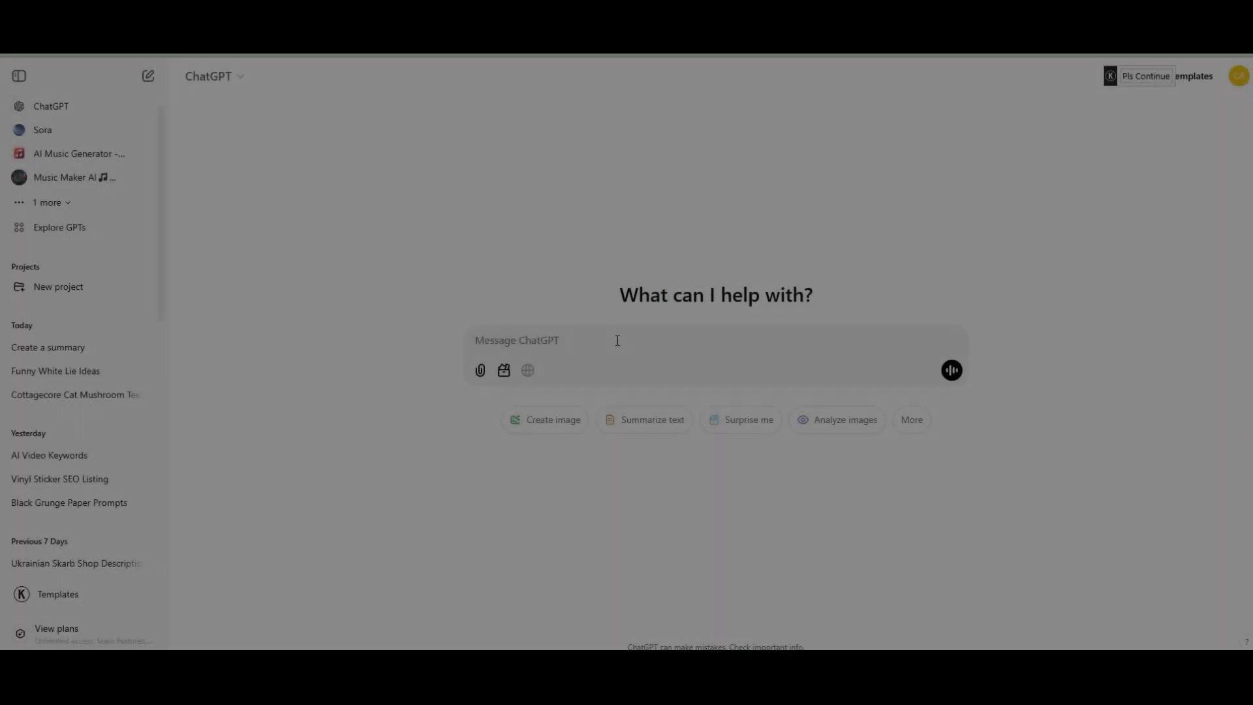
Step: Ask ChatGPT to provide prompts for simple Christmas coloring pages
type("provide me ")
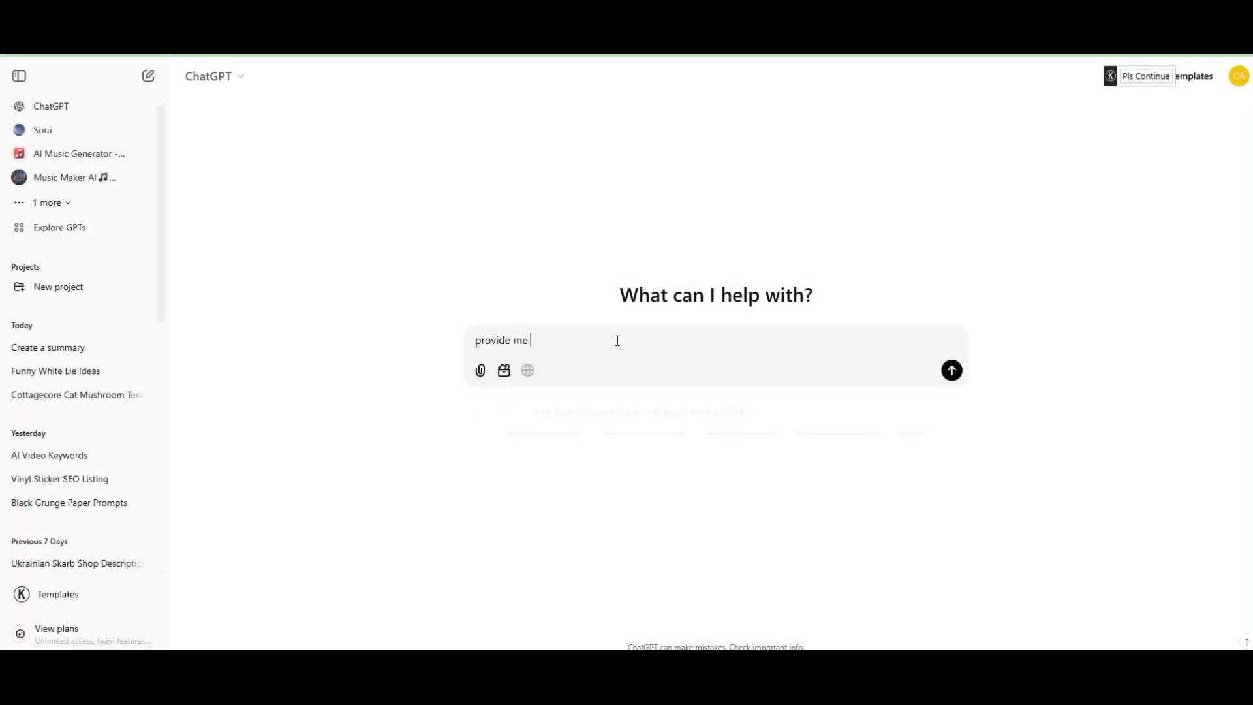
type("some pro")
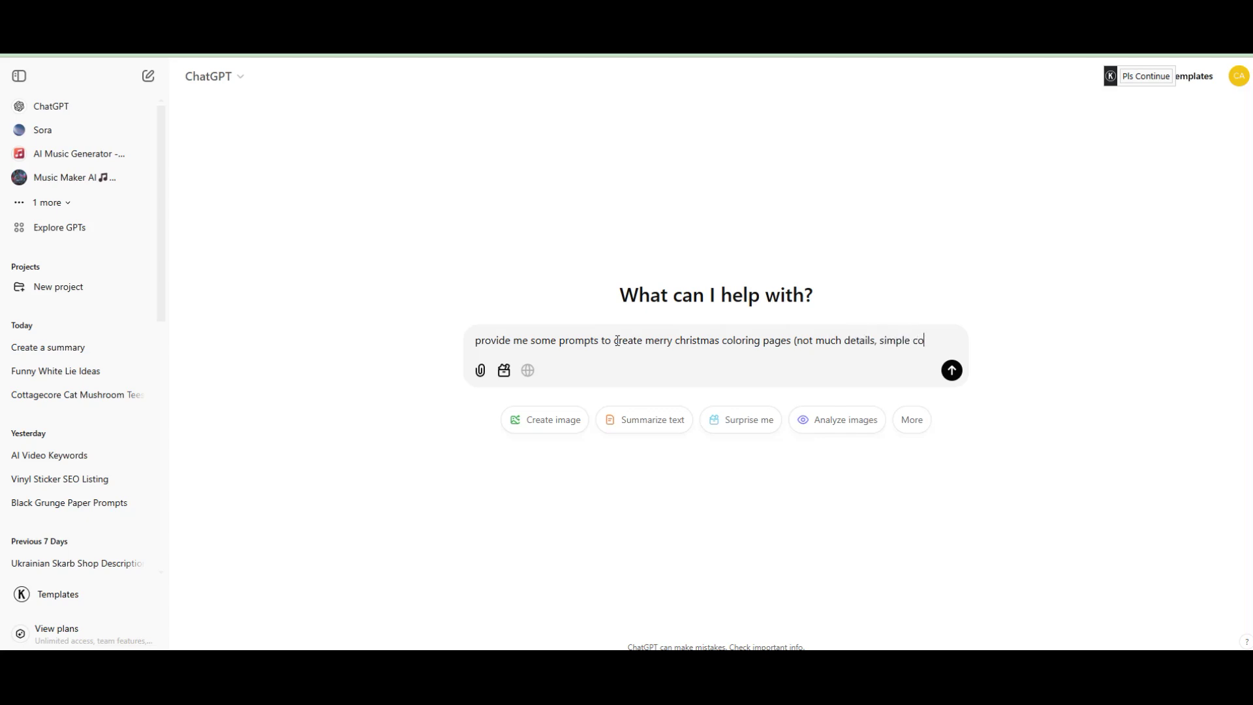
type("ng pages")
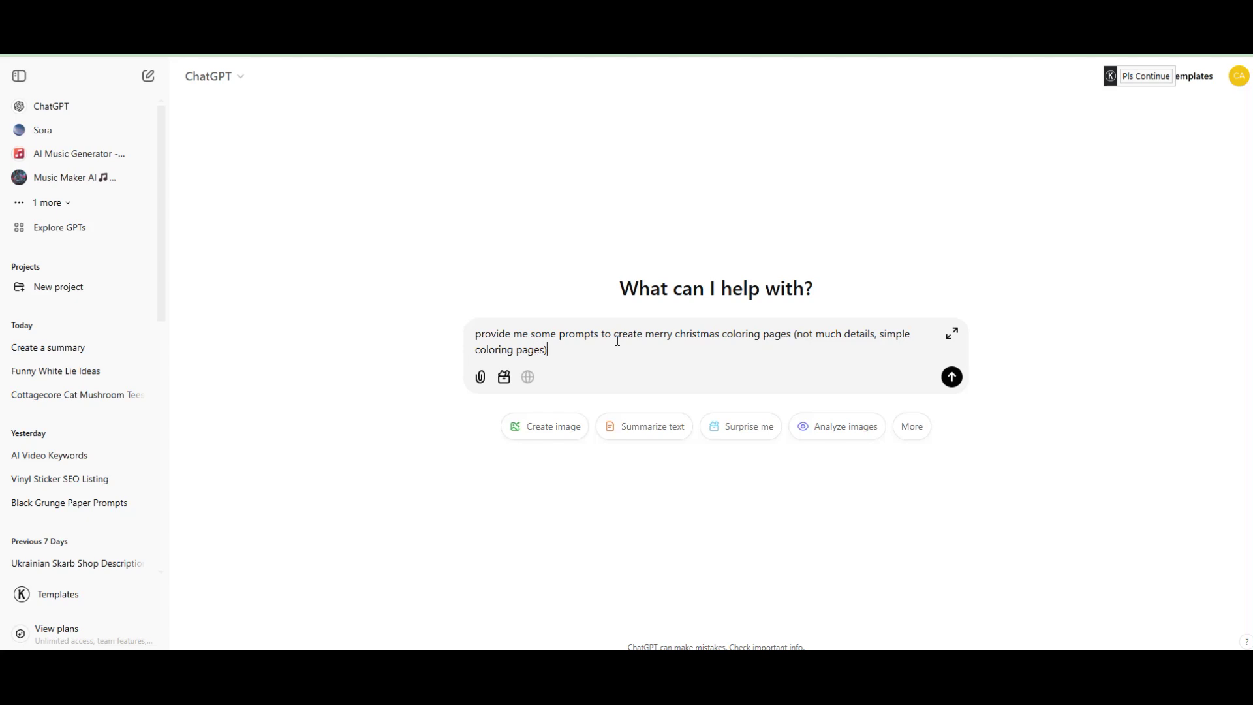
key("Return")
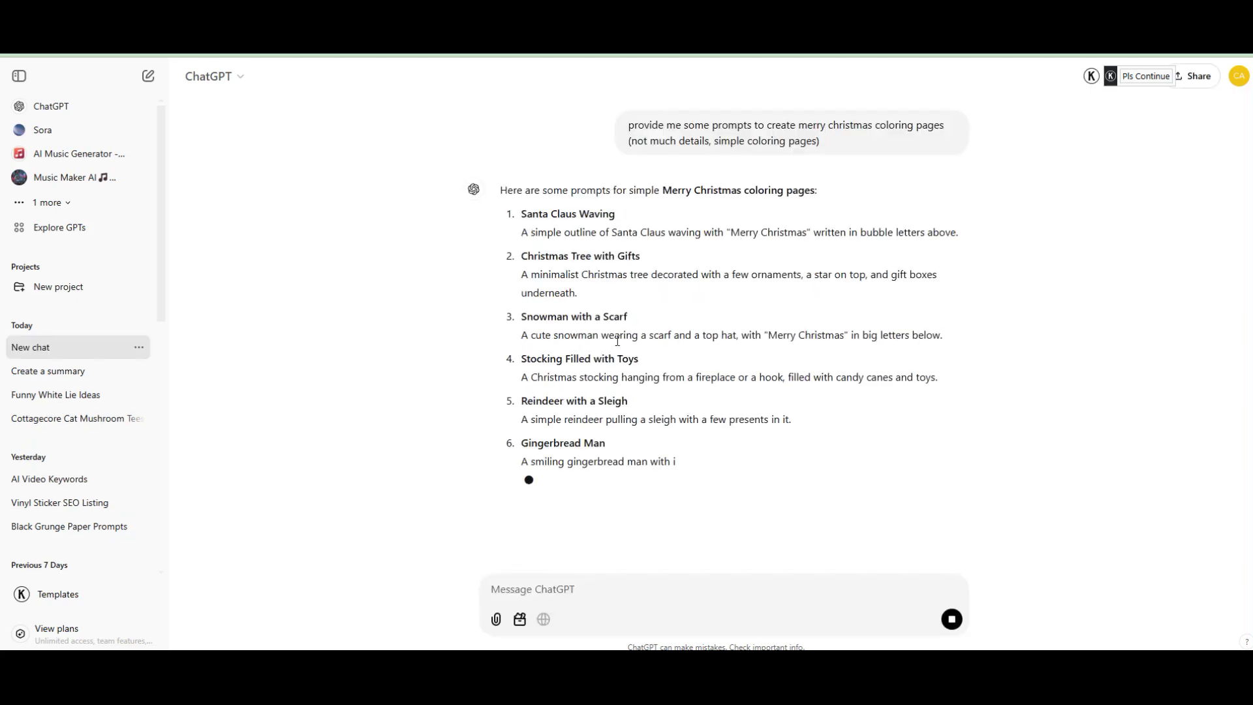
Step: Read through ChatGPT's list of 20 Merry Christmas coloring-page prompts
scroll(834, 327, "down", 1)
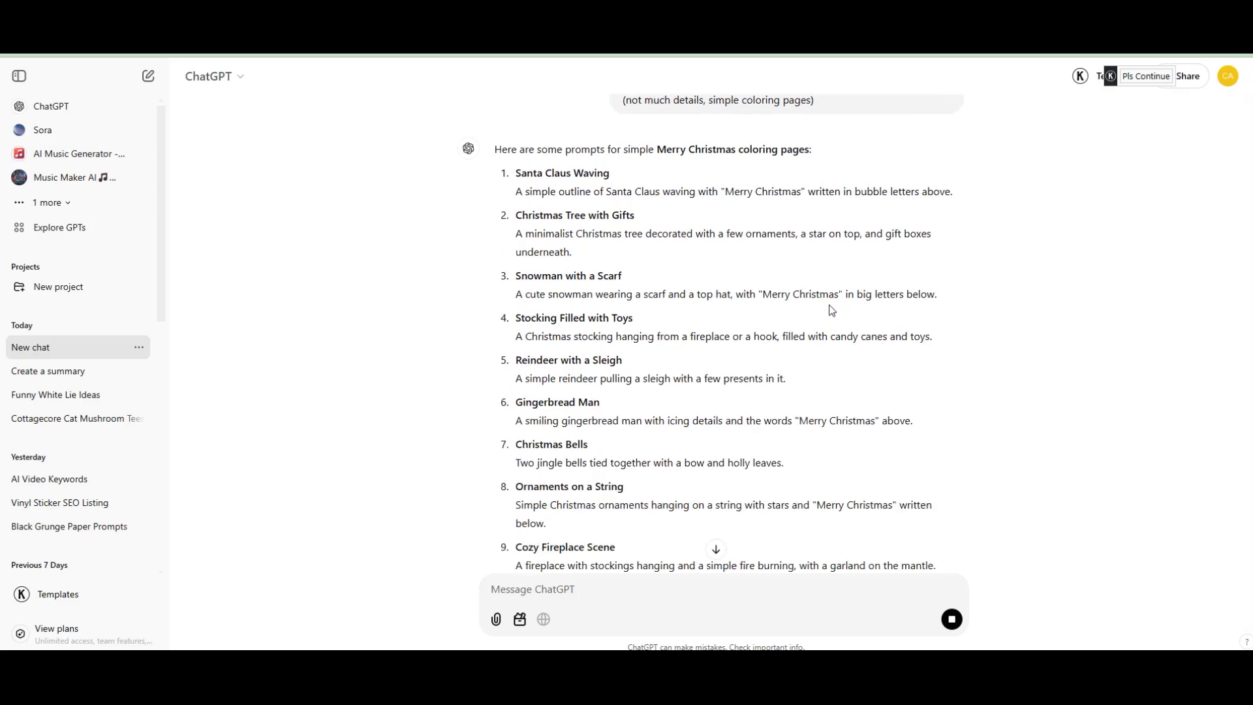
scroll(787, 288, "down", 5)
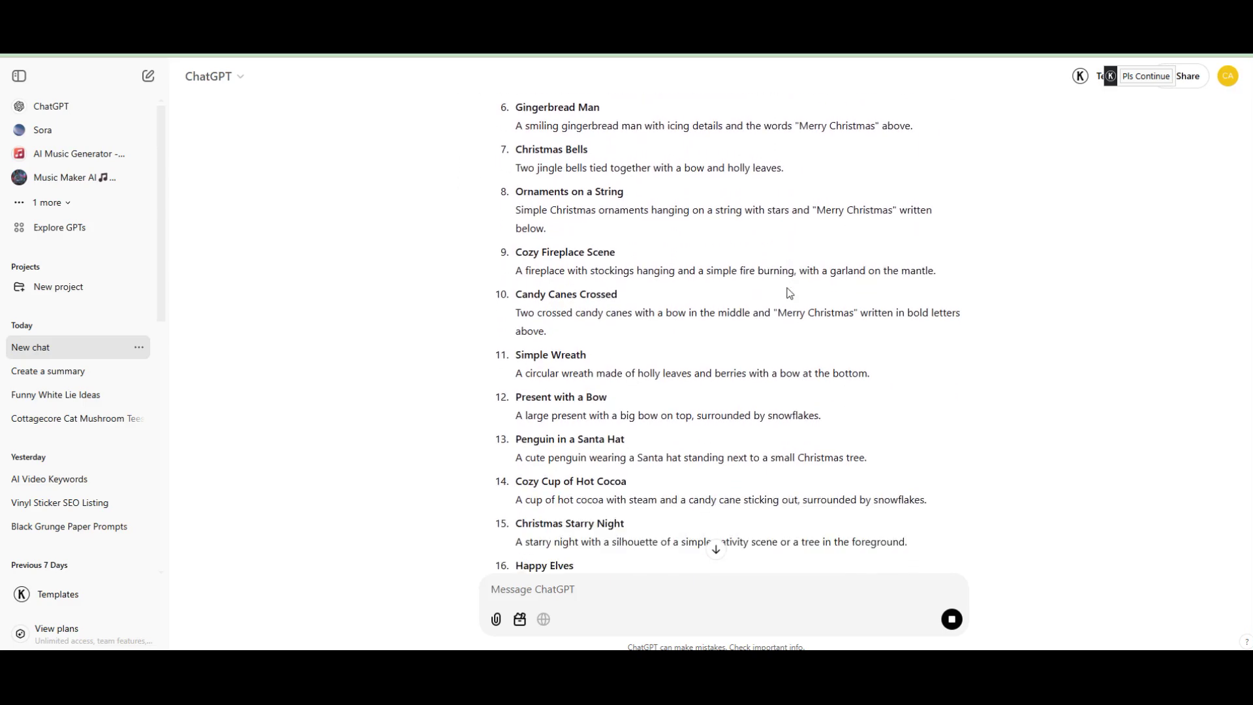
scroll(787, 291, "down", 3)
scroll(788, 288, "down", 2)
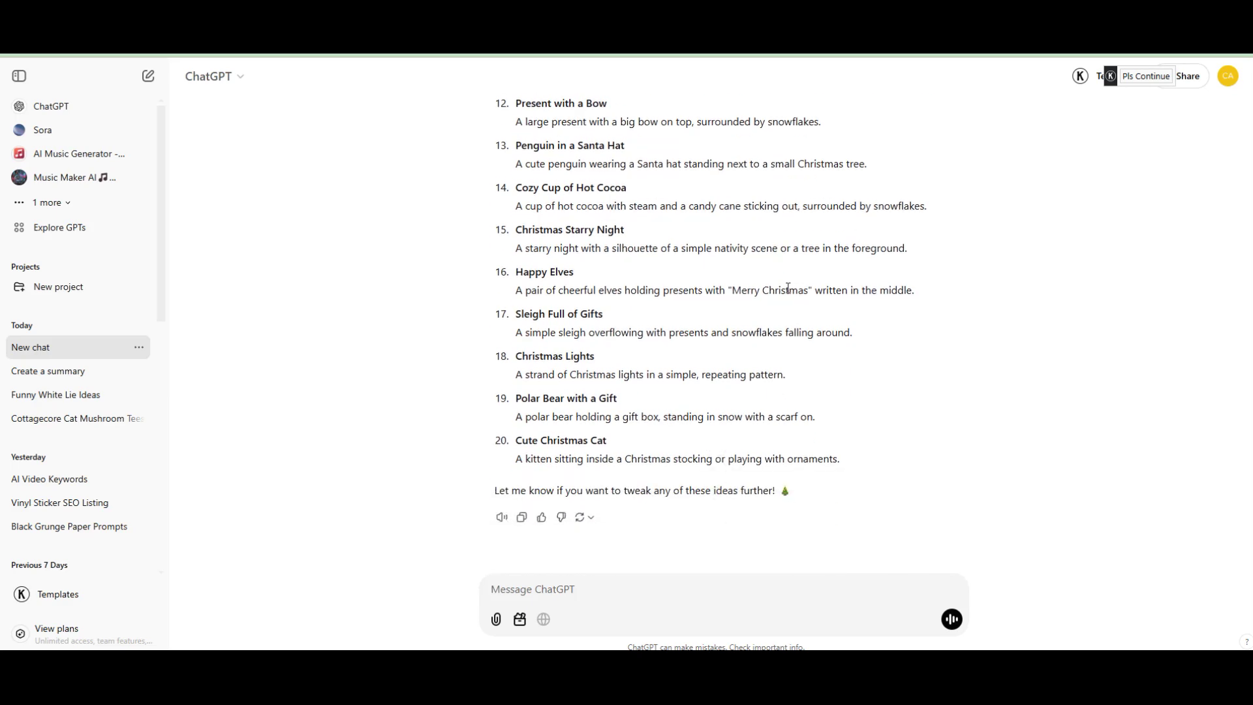
scroll(788, 288, "up", 10)
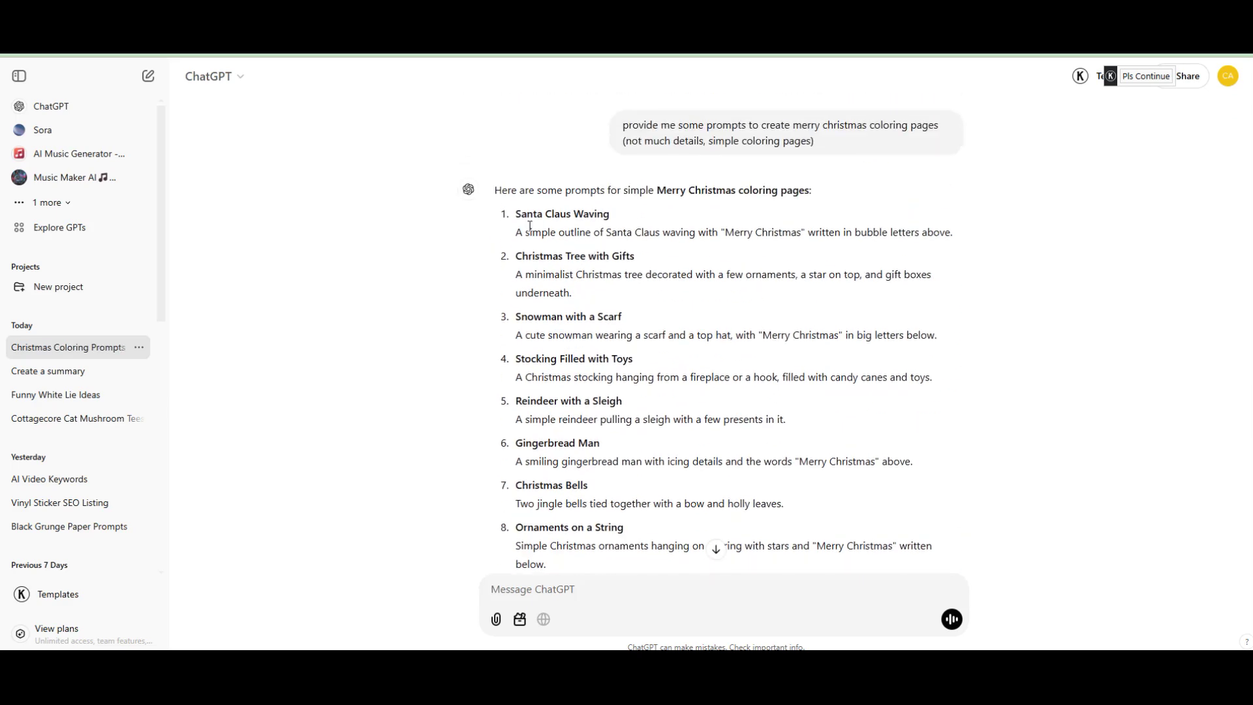
scroll(496, 198, "down", 2)
scroll(710, 248, "up", 2)
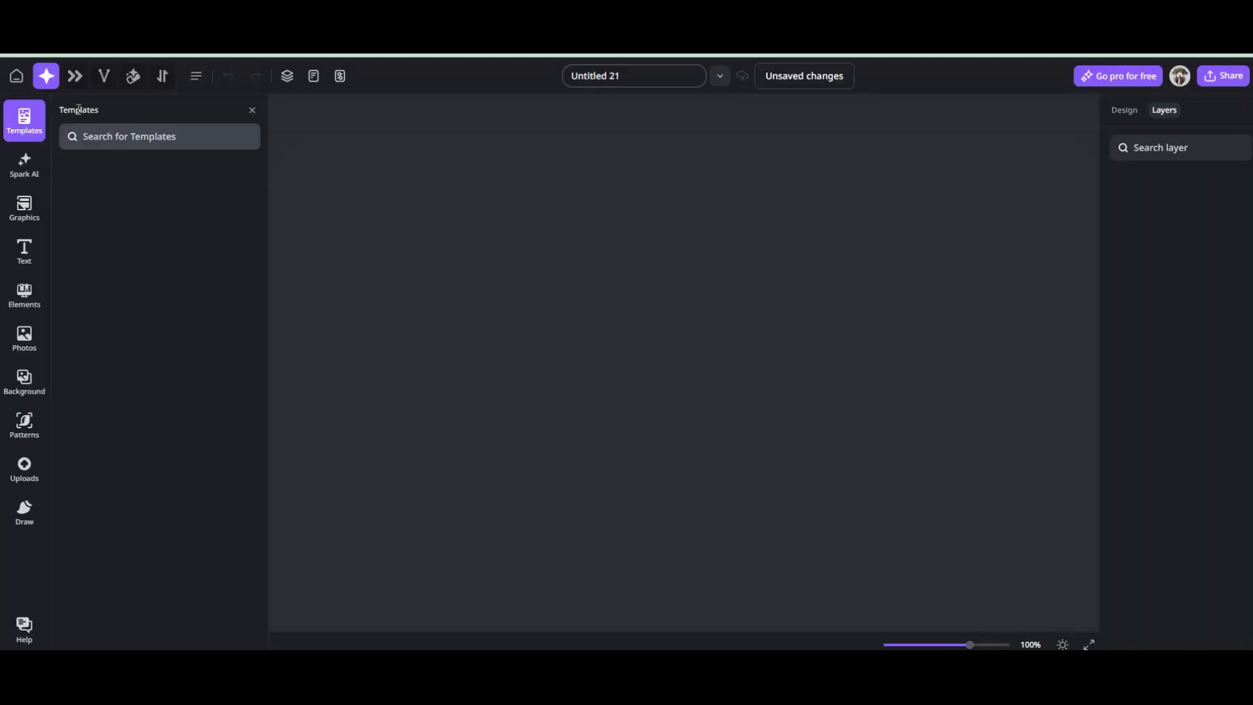
Step: Open Flow in Spark AI and browse its image types and styles
left_click(76, 76)
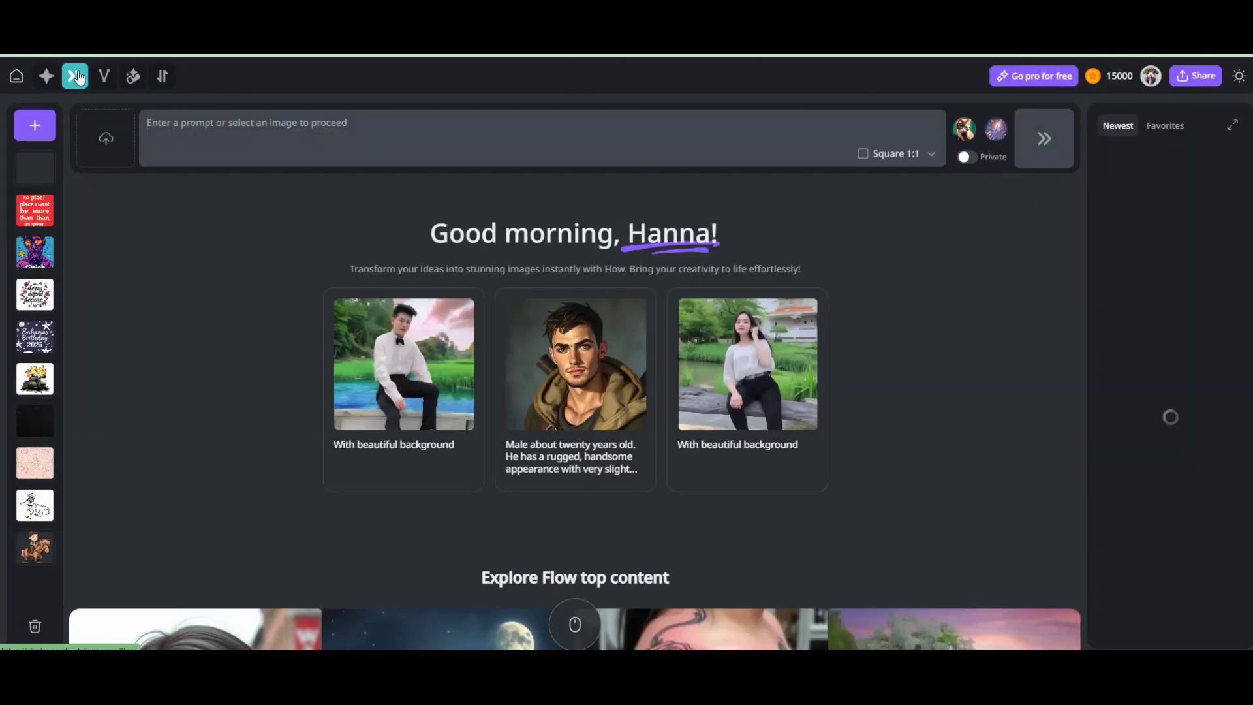
left_click(965, 134)
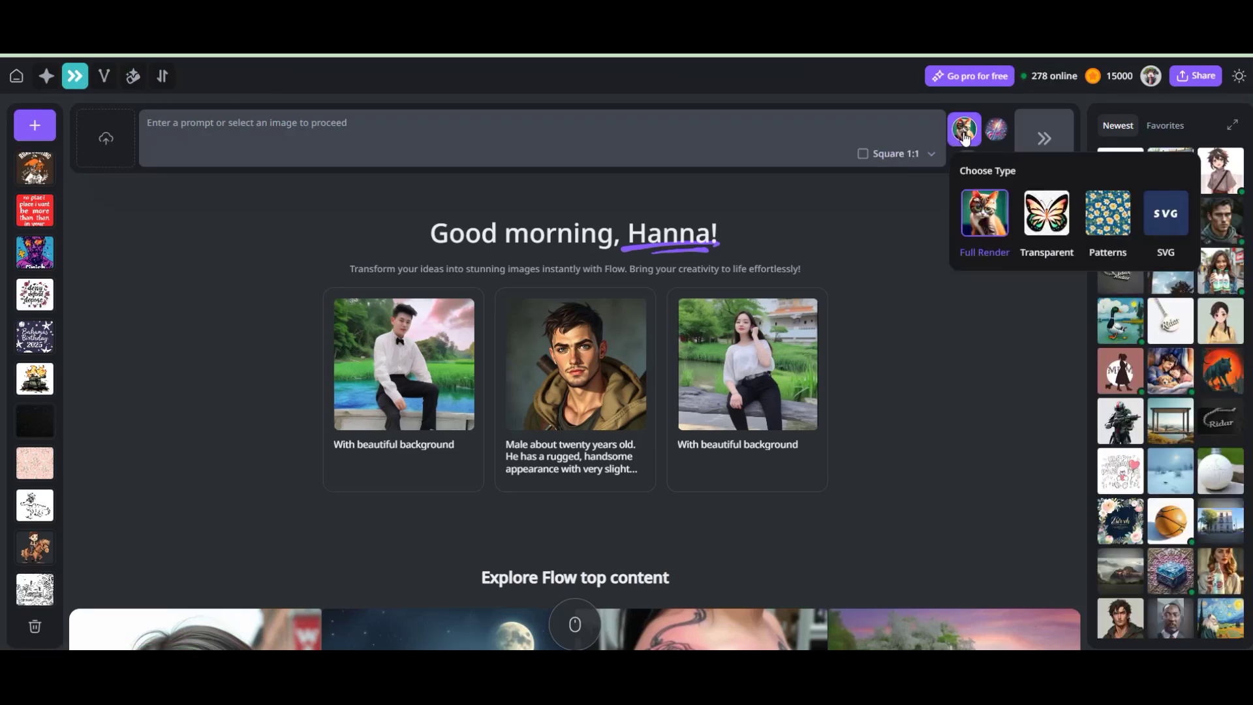
left_click(991, 135)
left_click(977, 136)
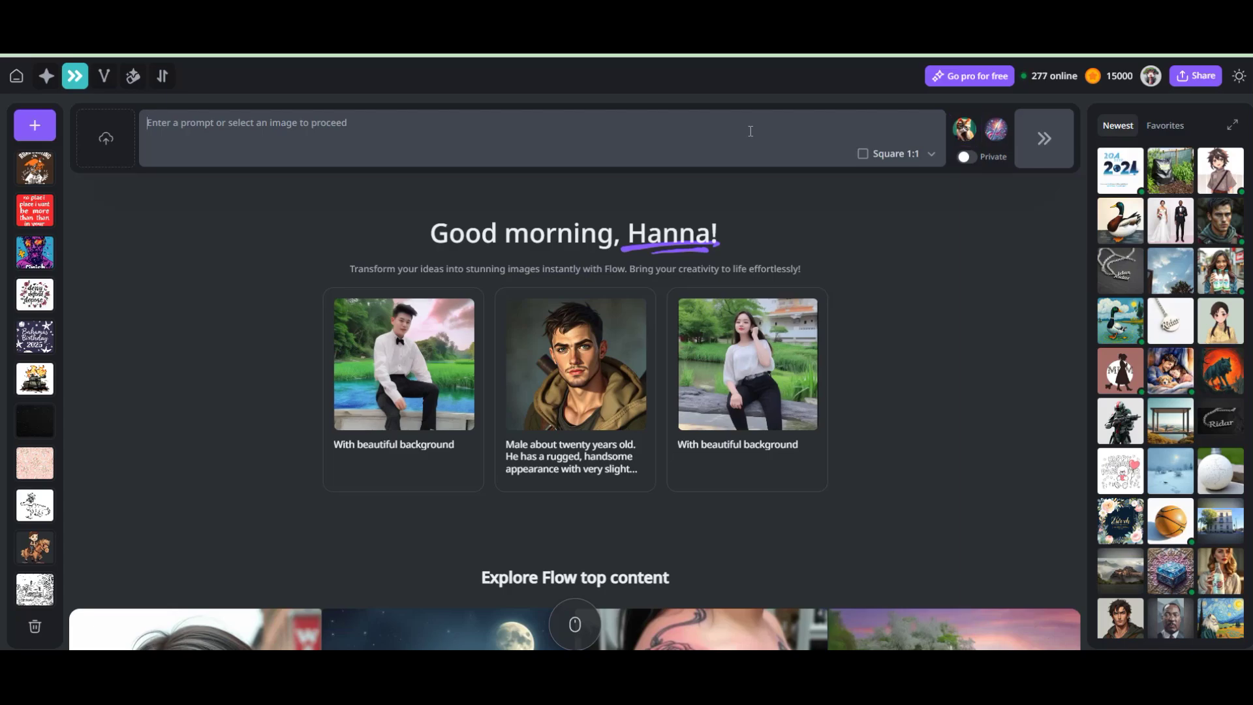
Step: Generate black-and-white coloring pages of the Christmas tree with gifts, on a white background
key("ctrl+Tab")
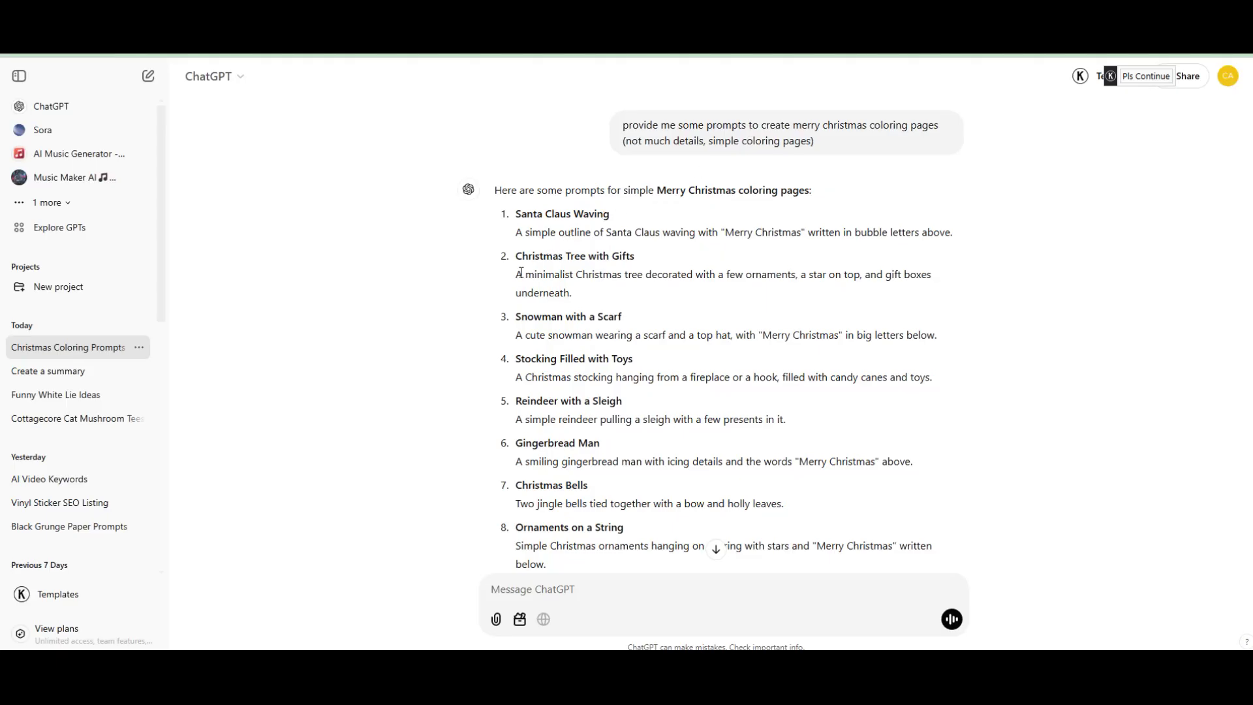
left_click_drag(516, 275, 570, 293)
key("ctrl+c")
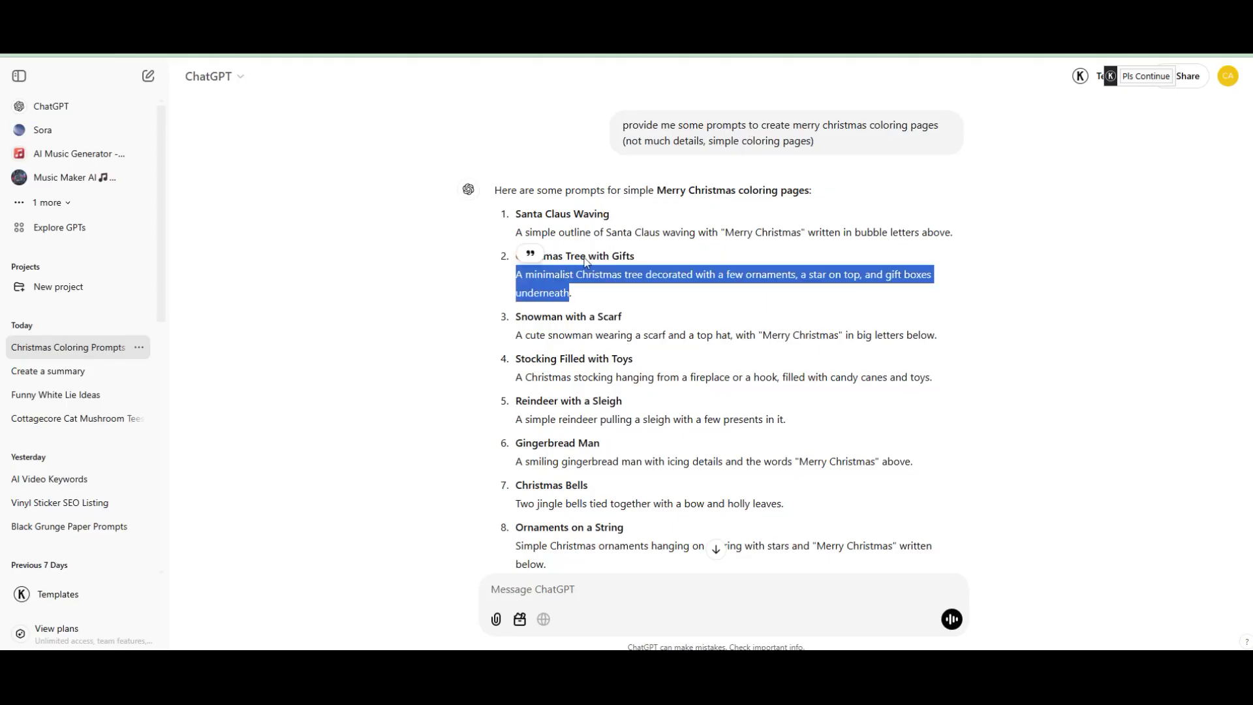
key("ctrl+Tab")
type("b")
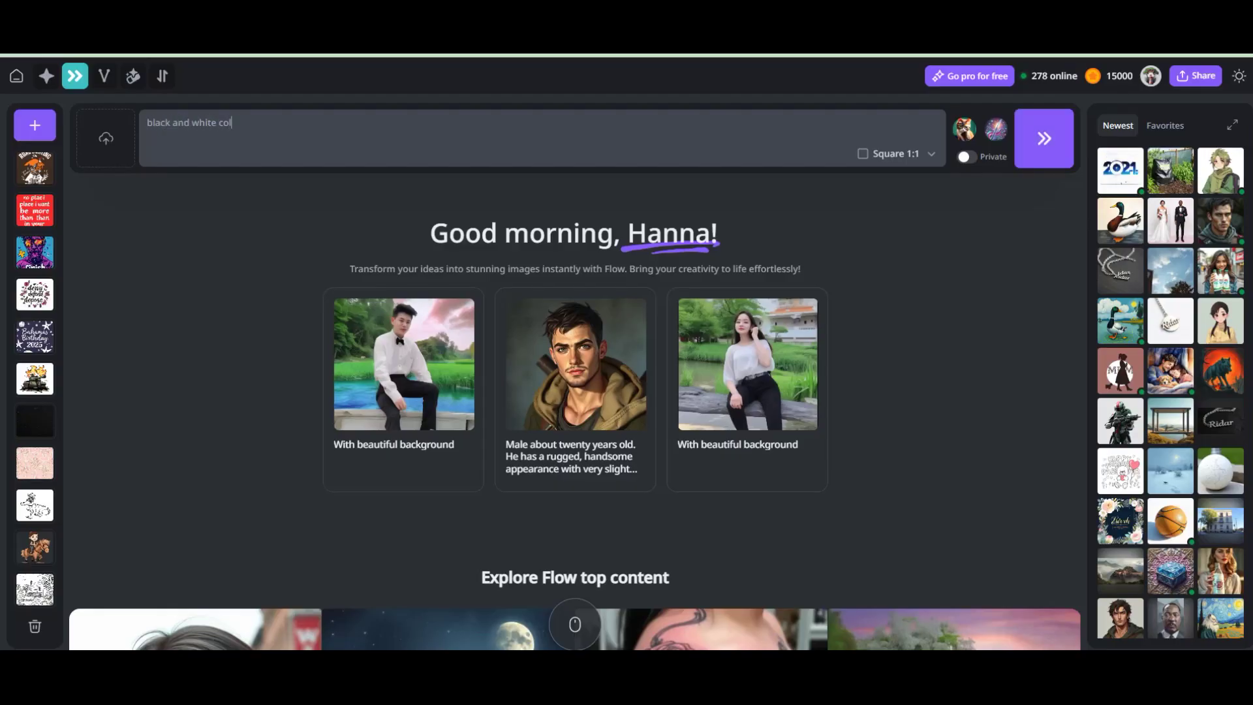
key("ctrl+v")
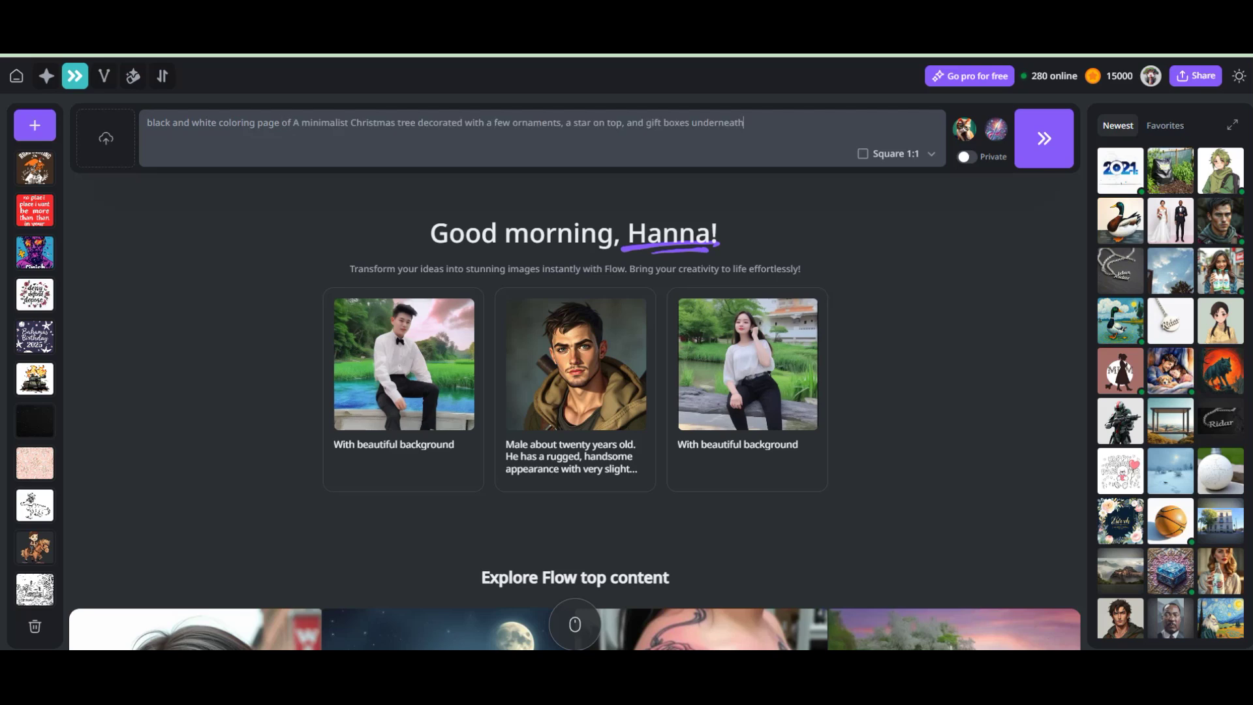
type(", on a white background")
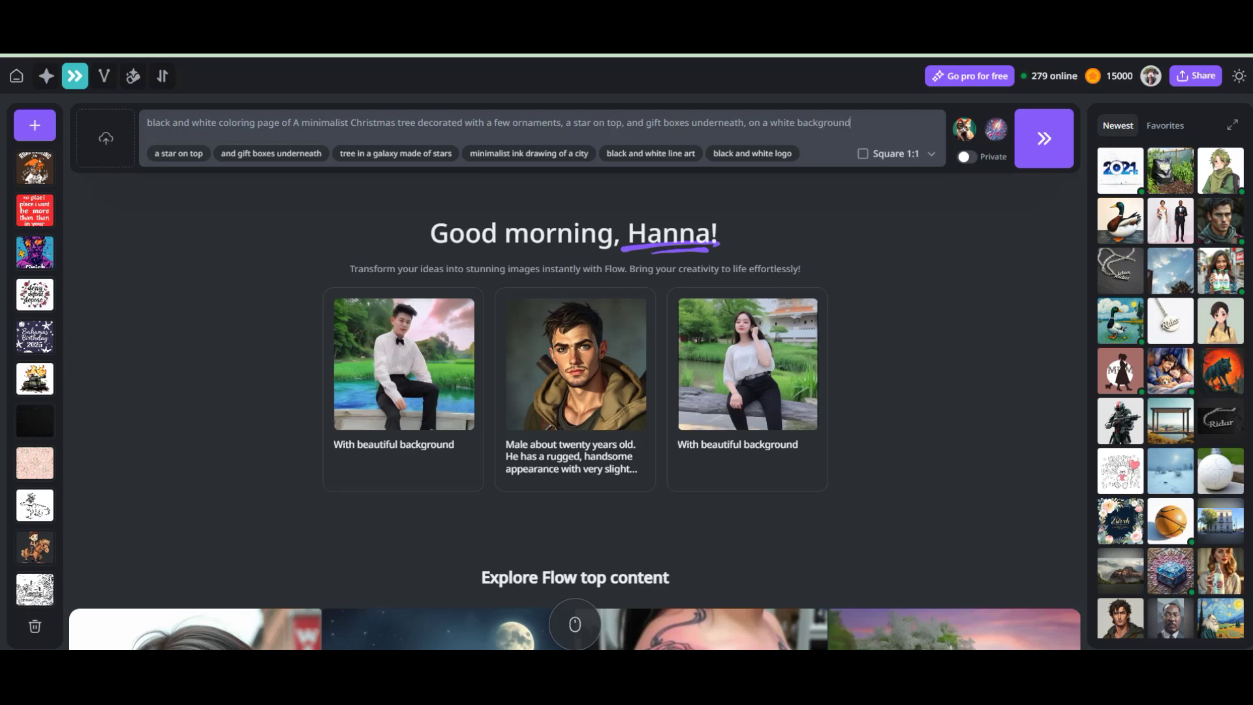
key("Return")
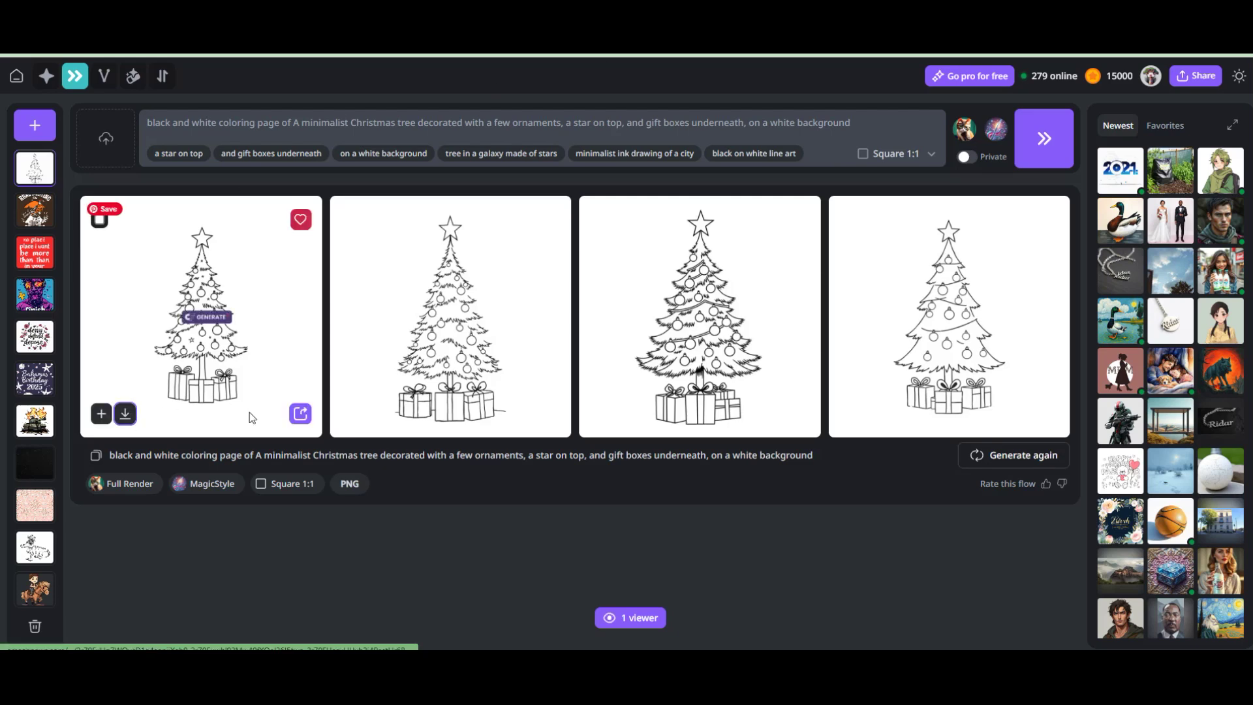
Step: Download one of the Christmas tree images and view it zoomed in
left_click(377, 415)
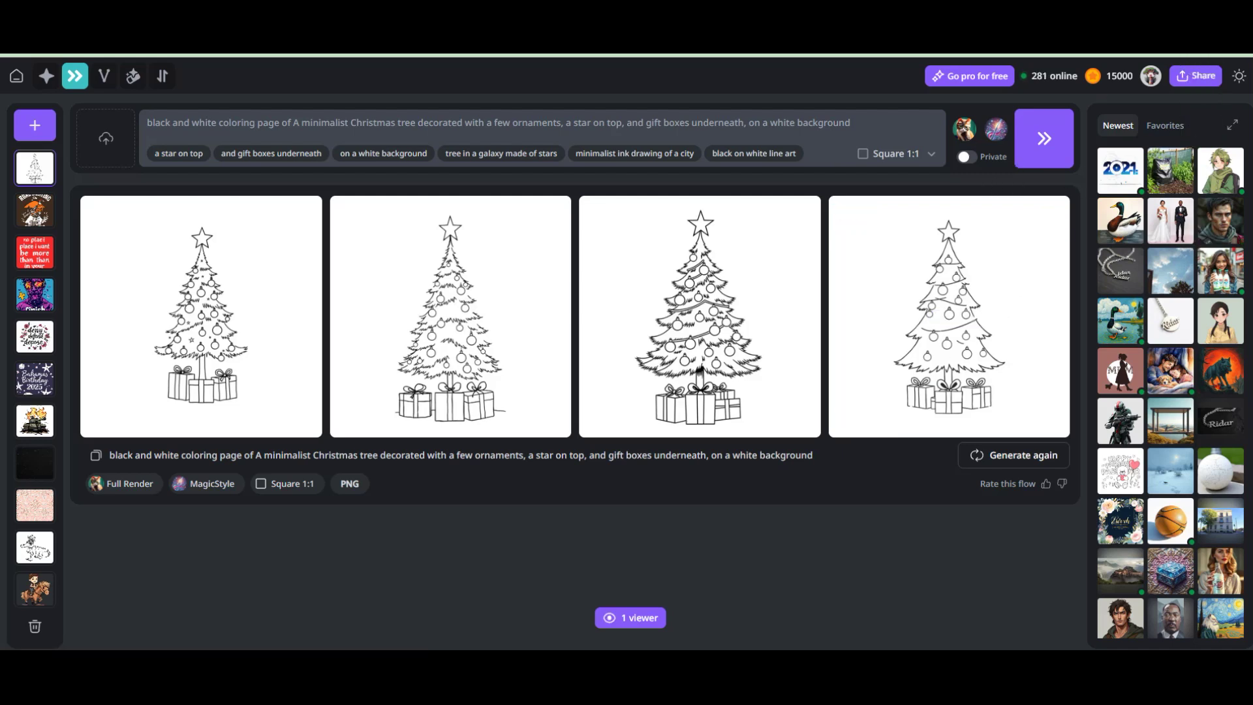
left_click(1099, 89)
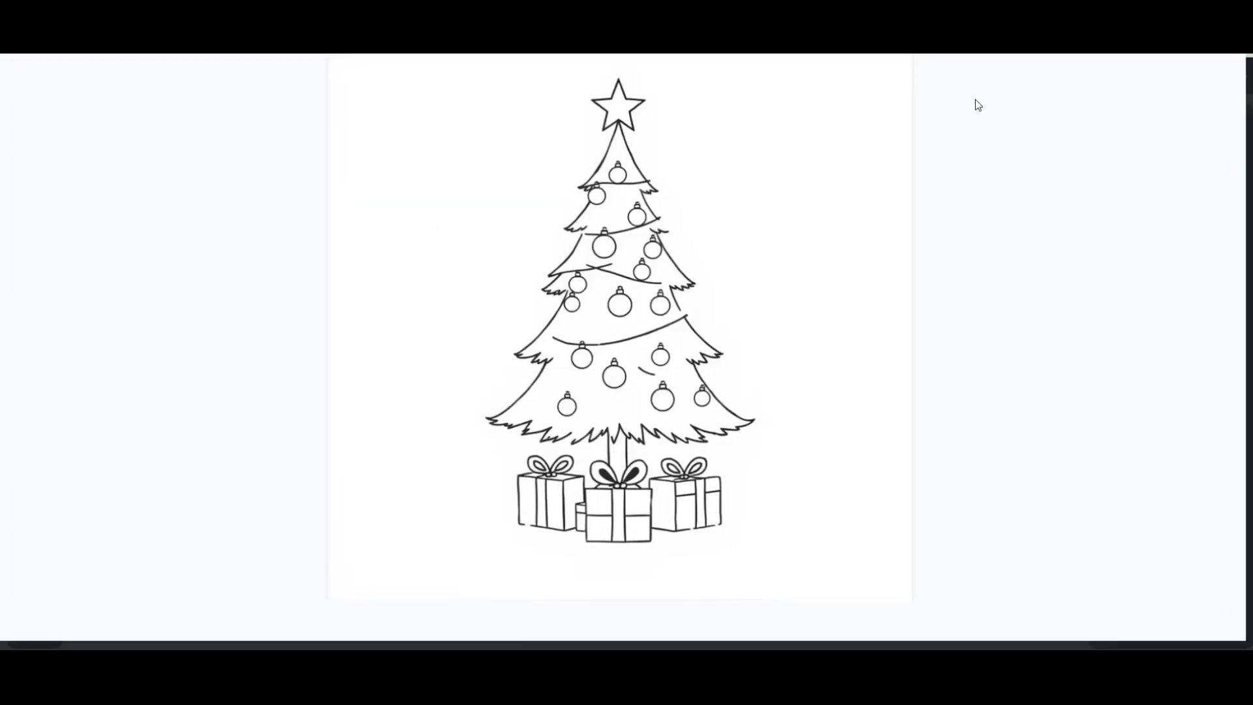
scroll(722, 405, "up", 3)
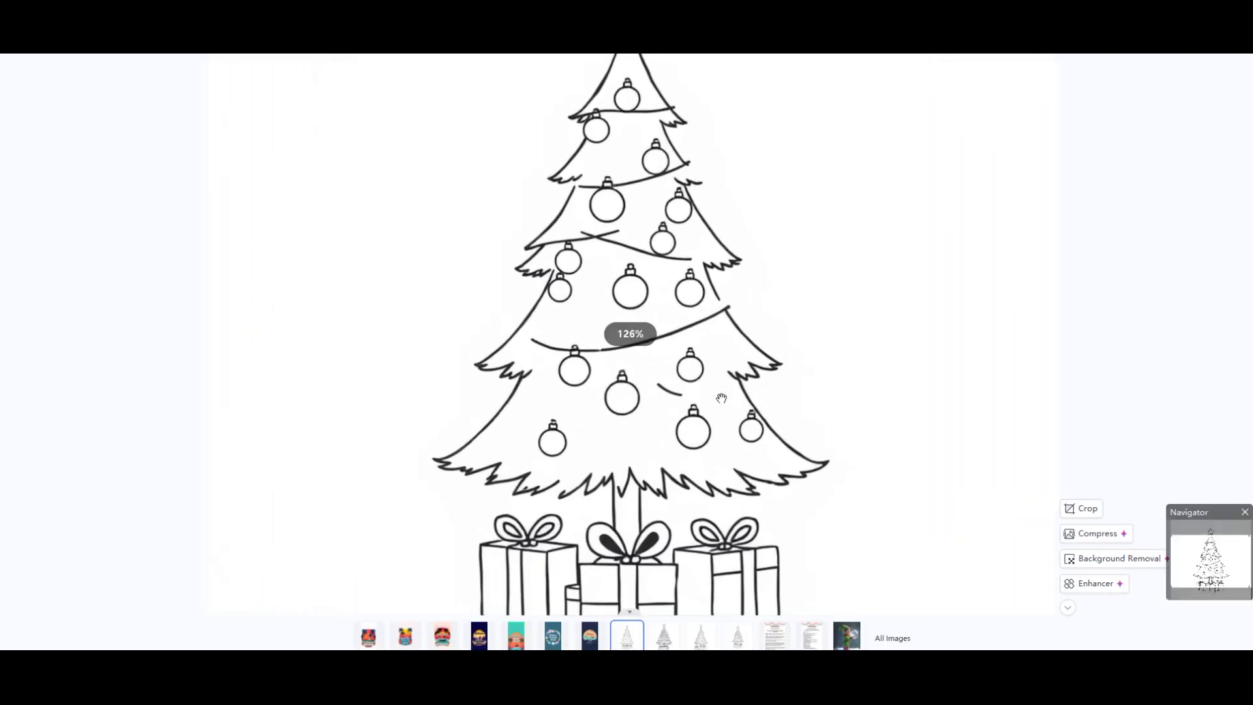
scroll(697, 372, "down", 4)
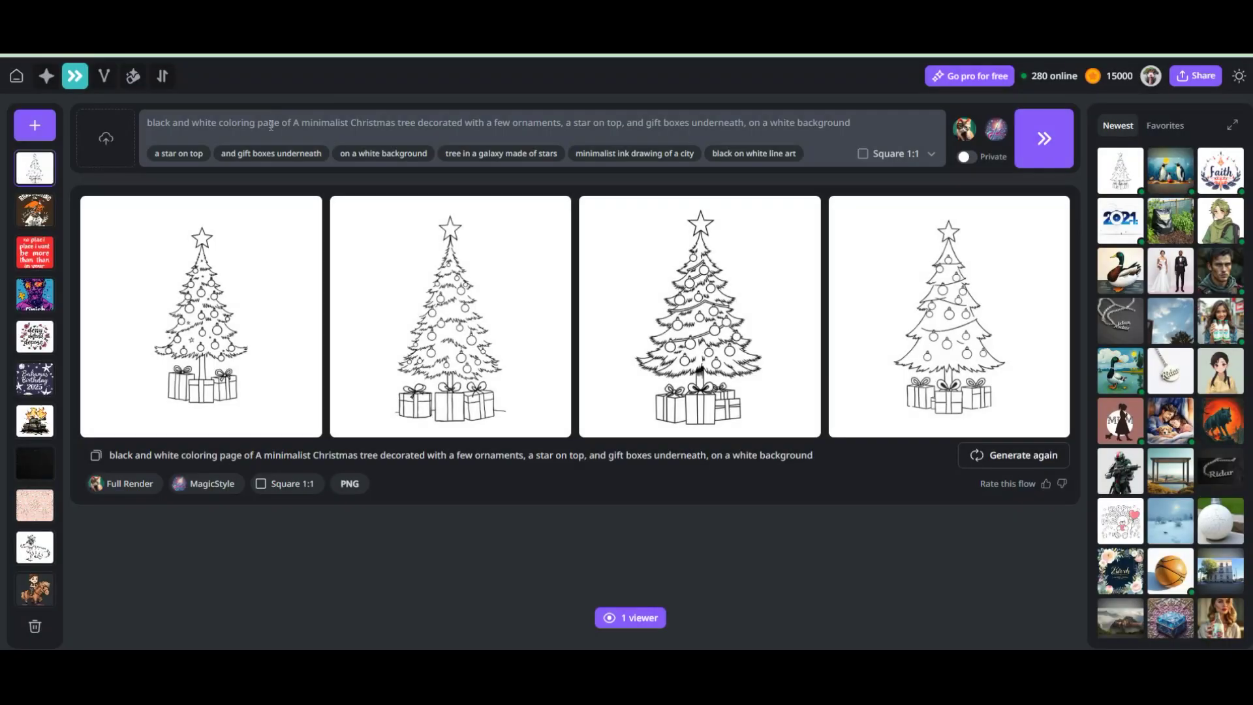
Step: Replace the tree description with the snowman description and generate new pages
left_click_drag(301, 123, 743, 120)
type("A cute snowman wearing a scarf and a top hat, with \"Merry Christmas\" in big letters below.")
key("Return")
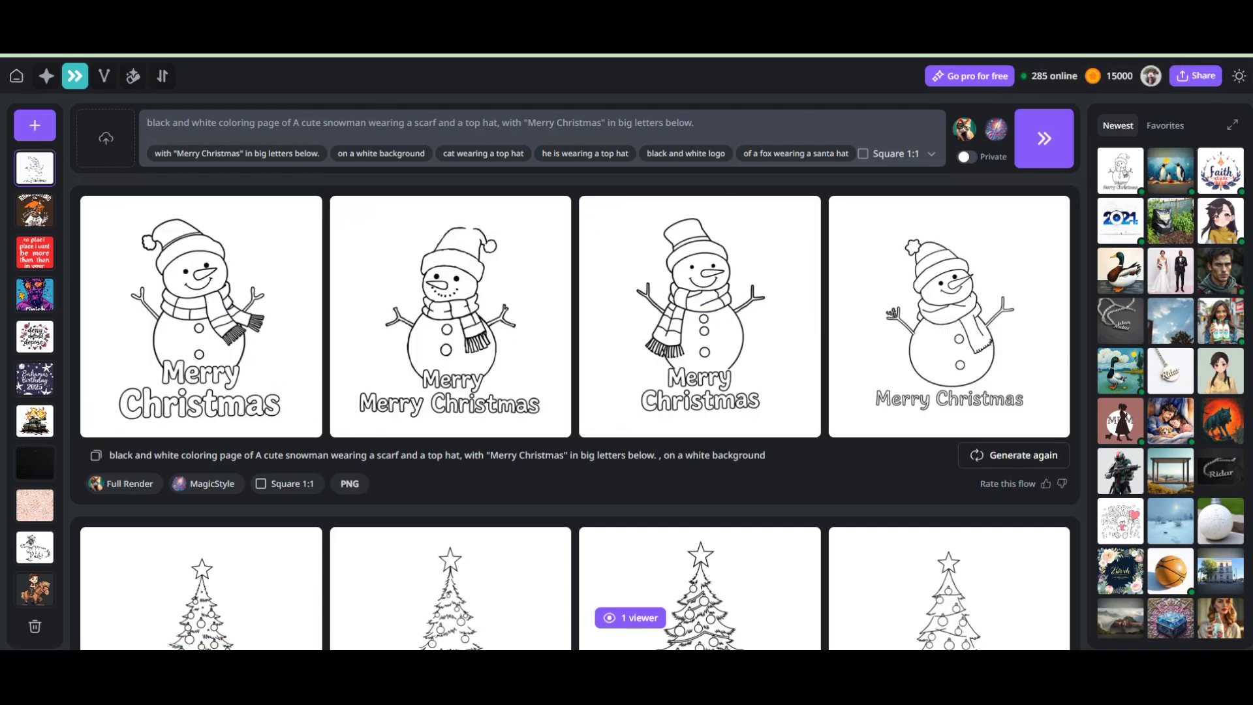
Step: Copy the stocking-by-the-fireplace prompt from ChatGPT and generate stocking pages in place of the snowman
key("alt+Tab")
scroll(556, 314, "down", 1)
triple_click(519, 313)
key("ctrl+c")
key("alt+Tab")
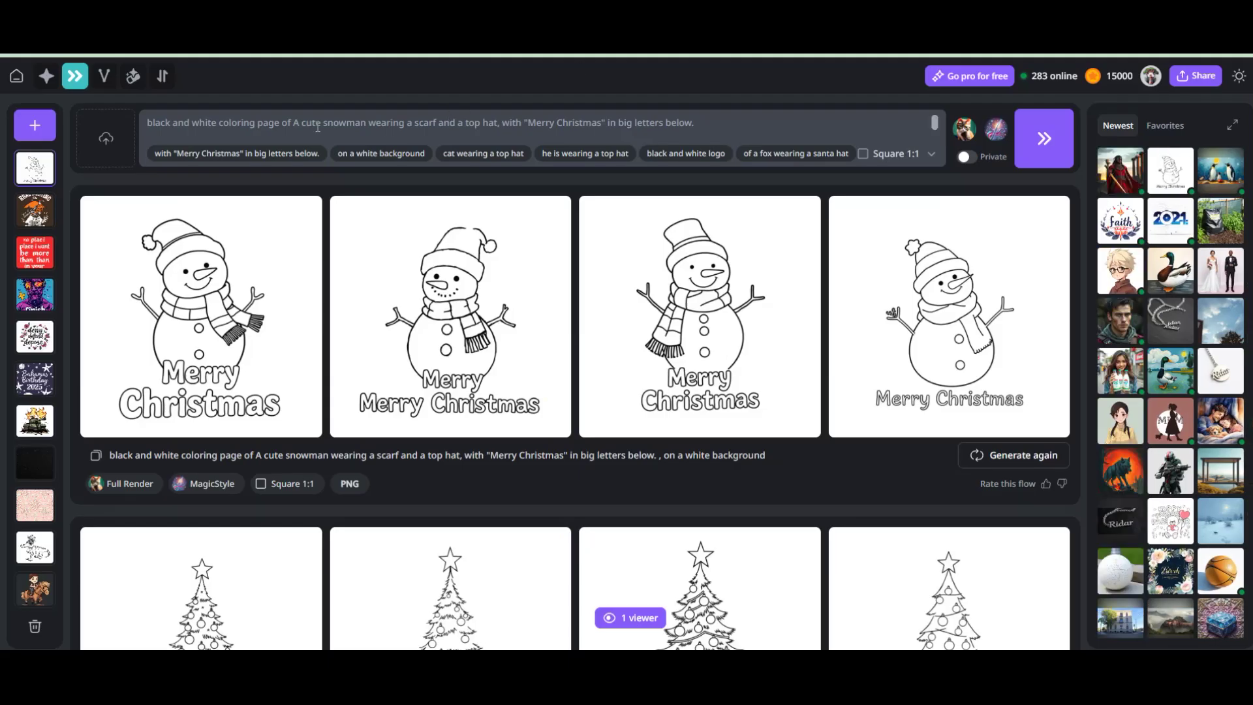
left_click_drag(301, 123, 700, 123)
key("ctrl+v")
key("Return")
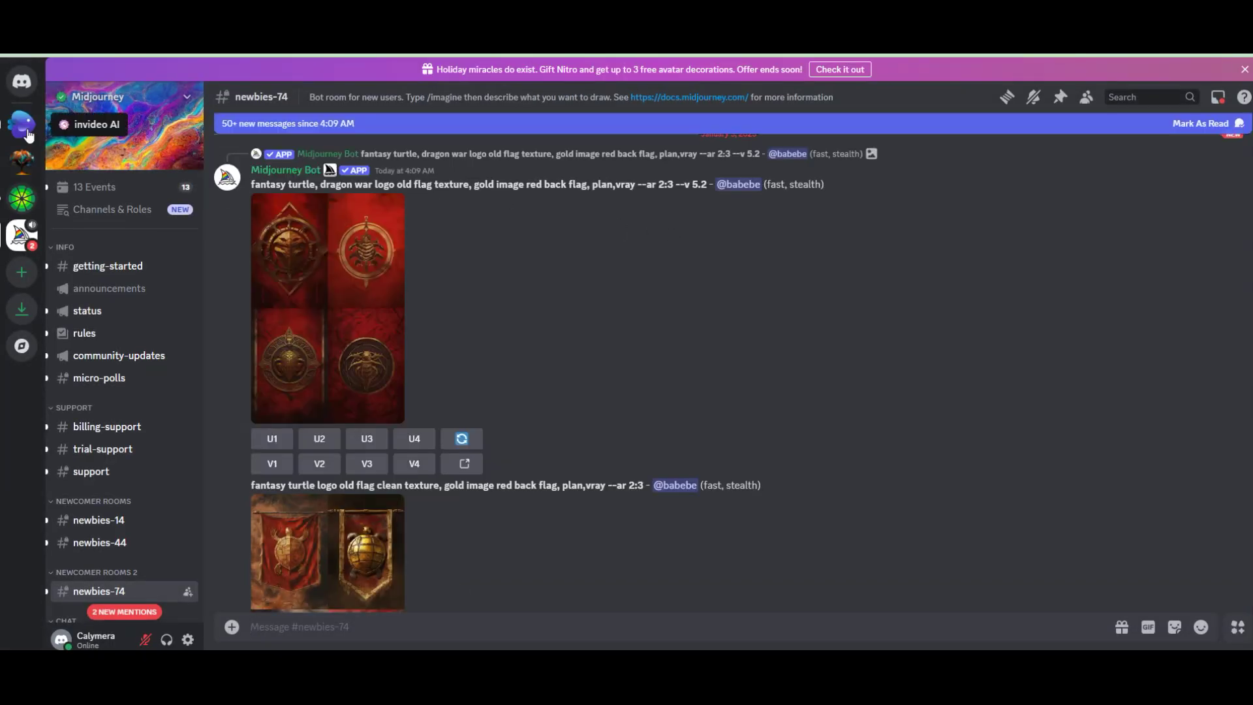
Step: Submit the Christmas stocking prompt to the Midjourney Bot with /imagine
left_click(22, 80)
left_click(111, 245)
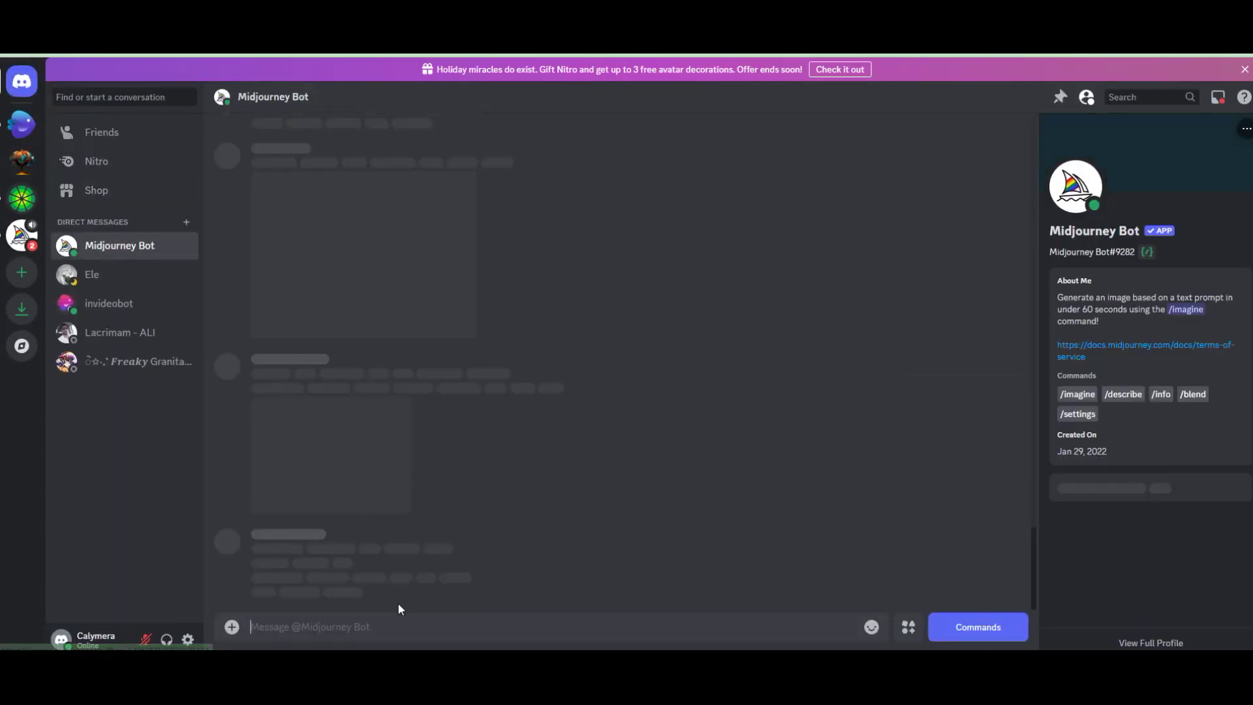
type("/im")
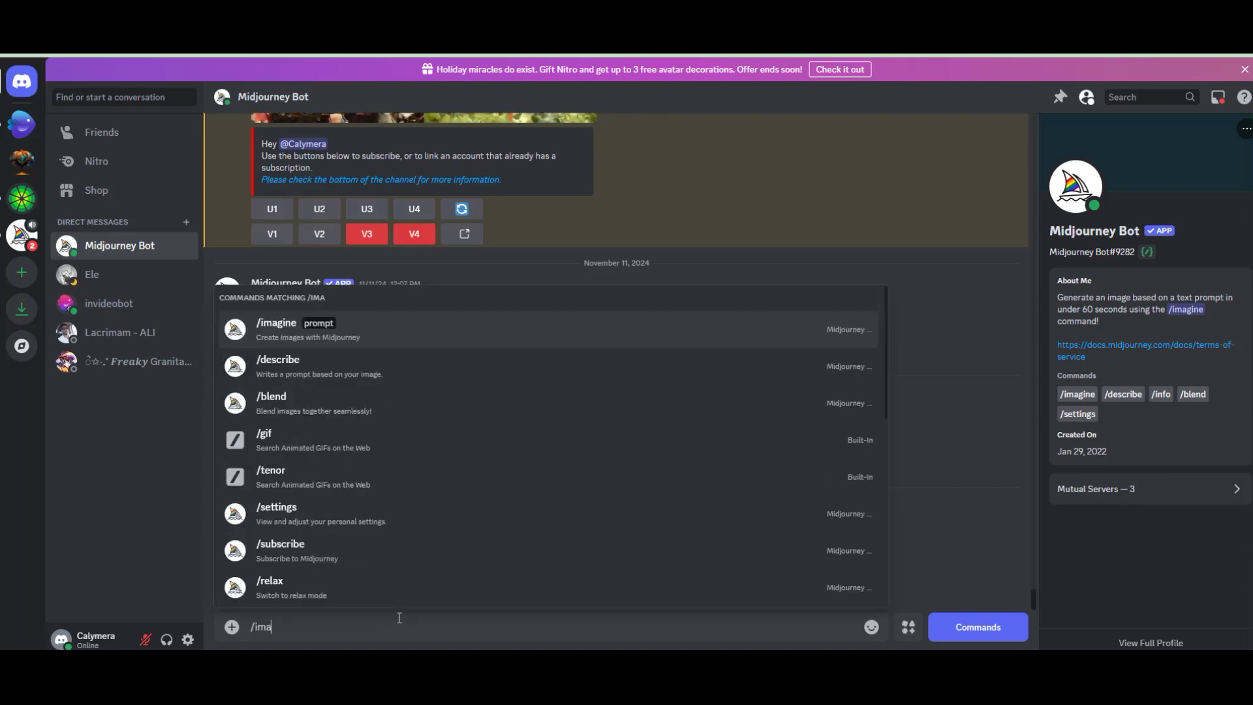
type("a")
key("Return")
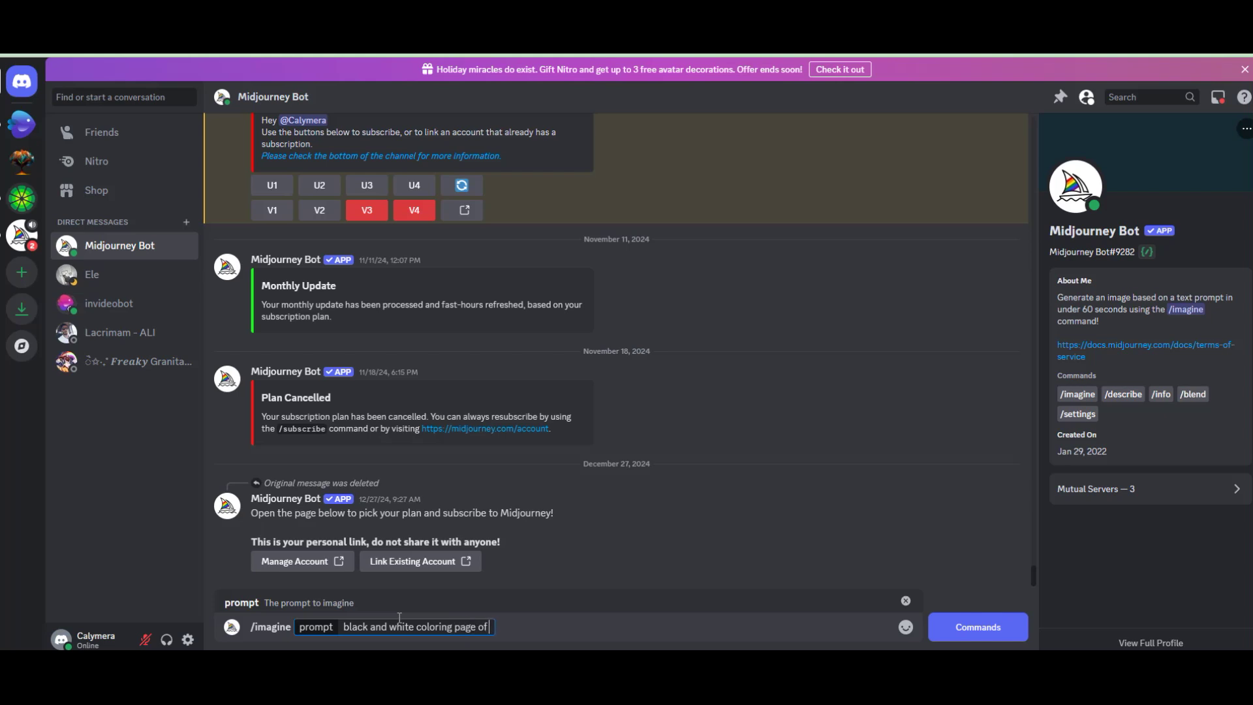
key("ctrl+v")
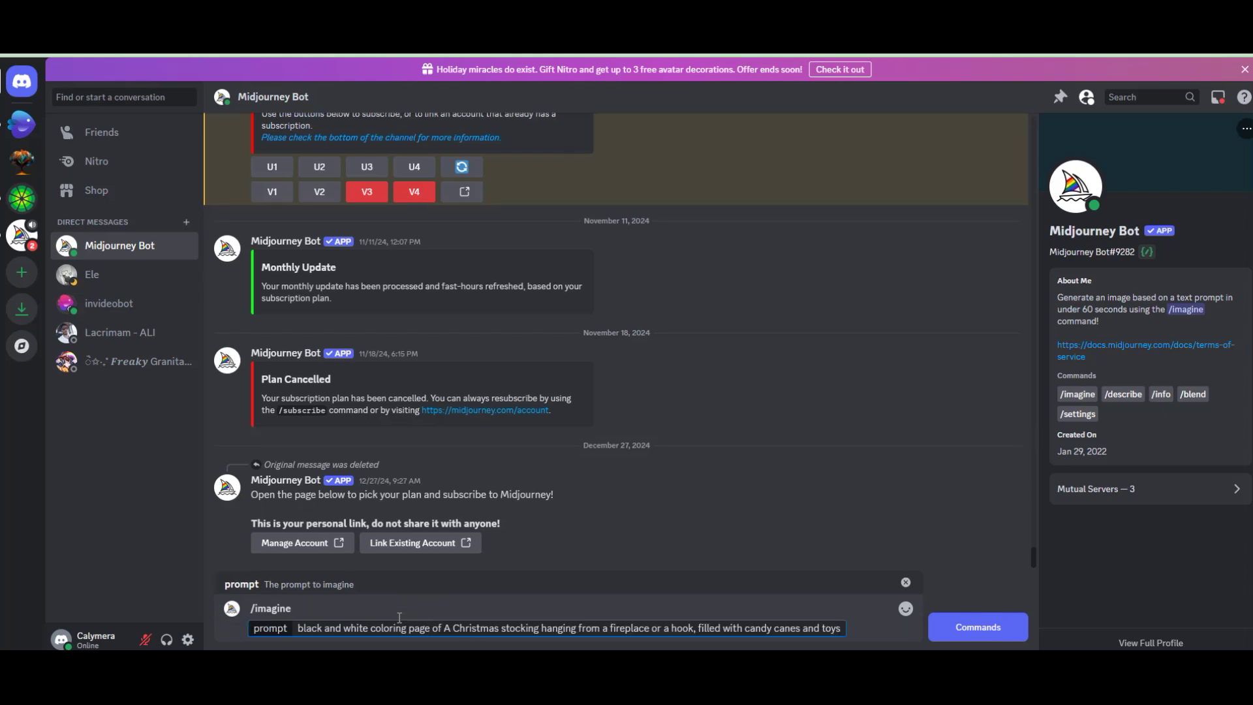
key("Return")
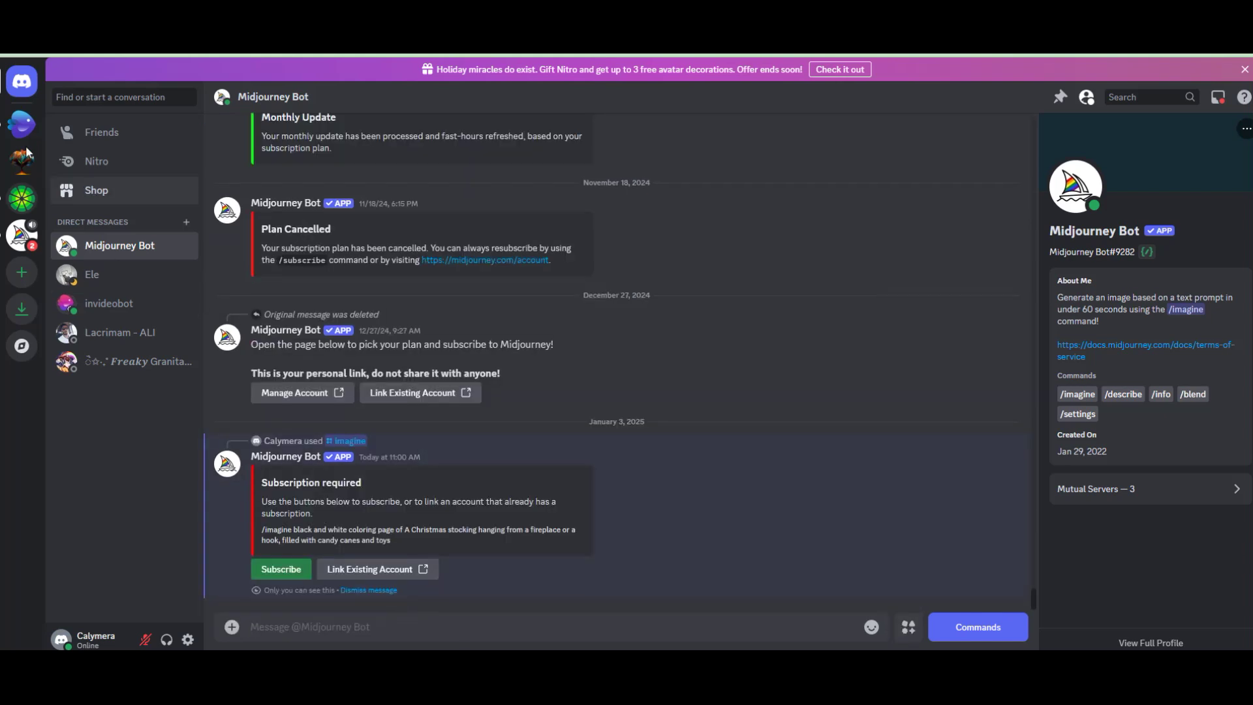
Step: Search the Midjourney server's messages for 'coloring page'
left_click(18, 232)
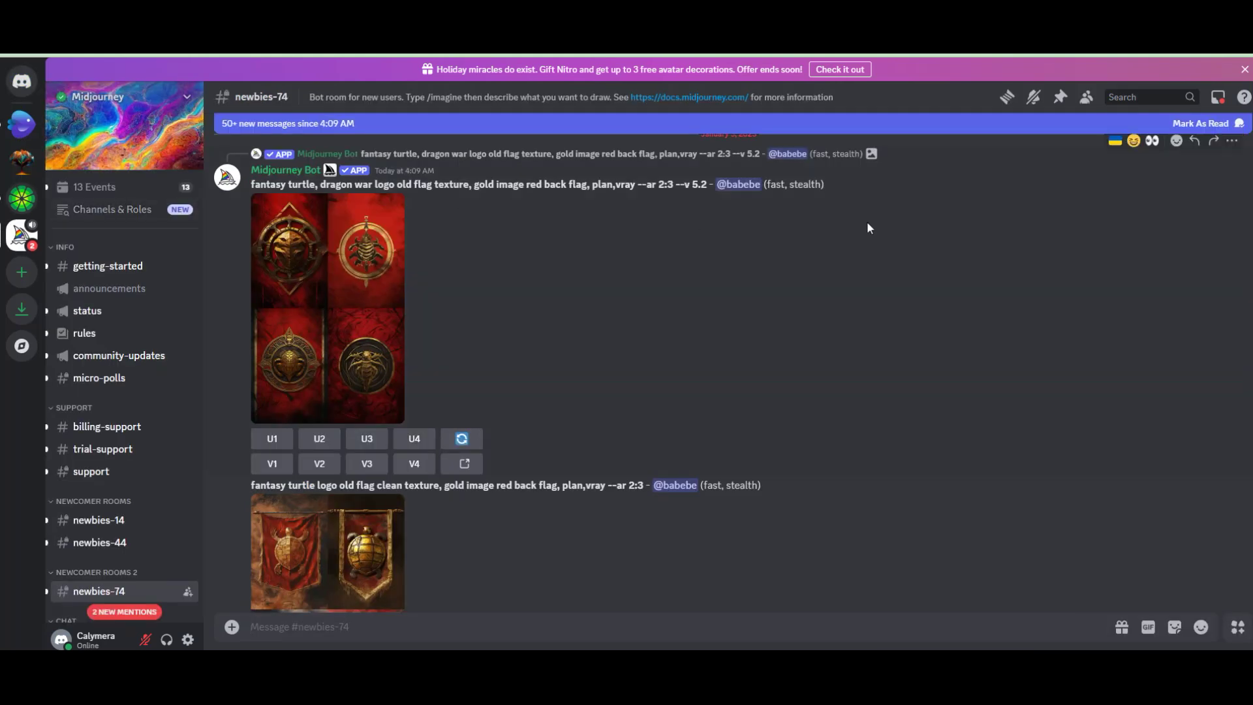
left_click(1130, 97)
type("black and white coloring page")
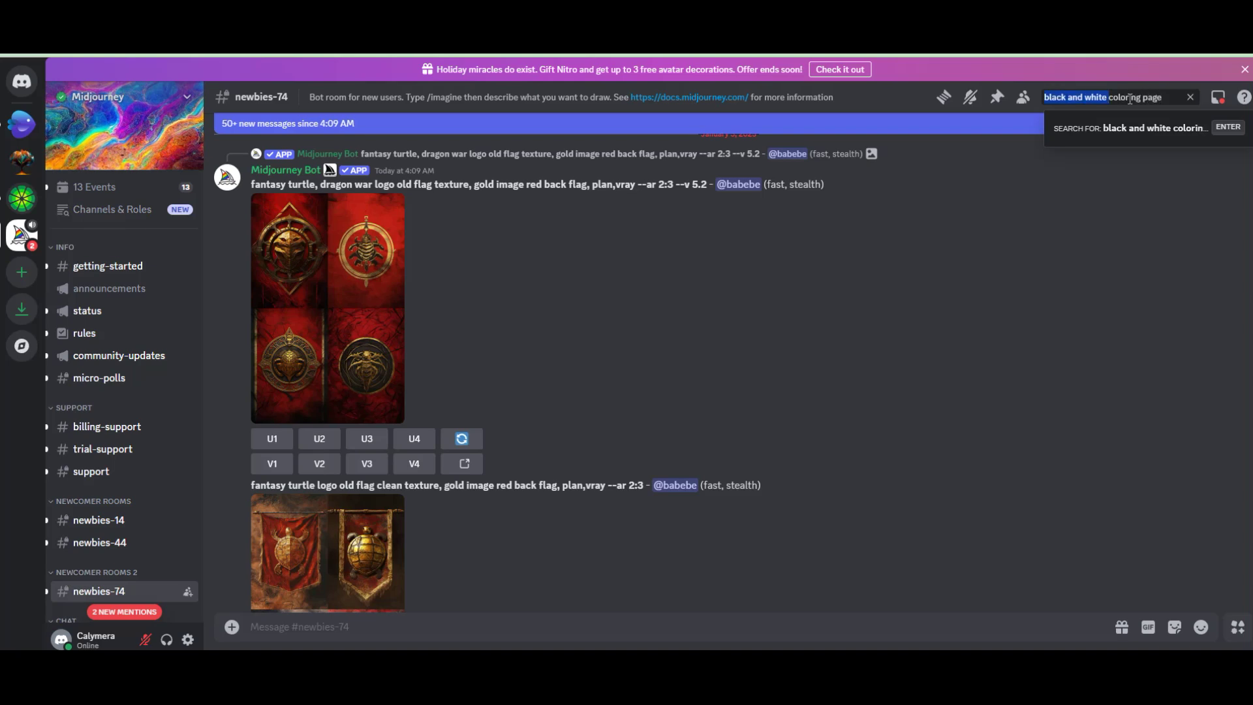
key("BackSpace")
key("Return")
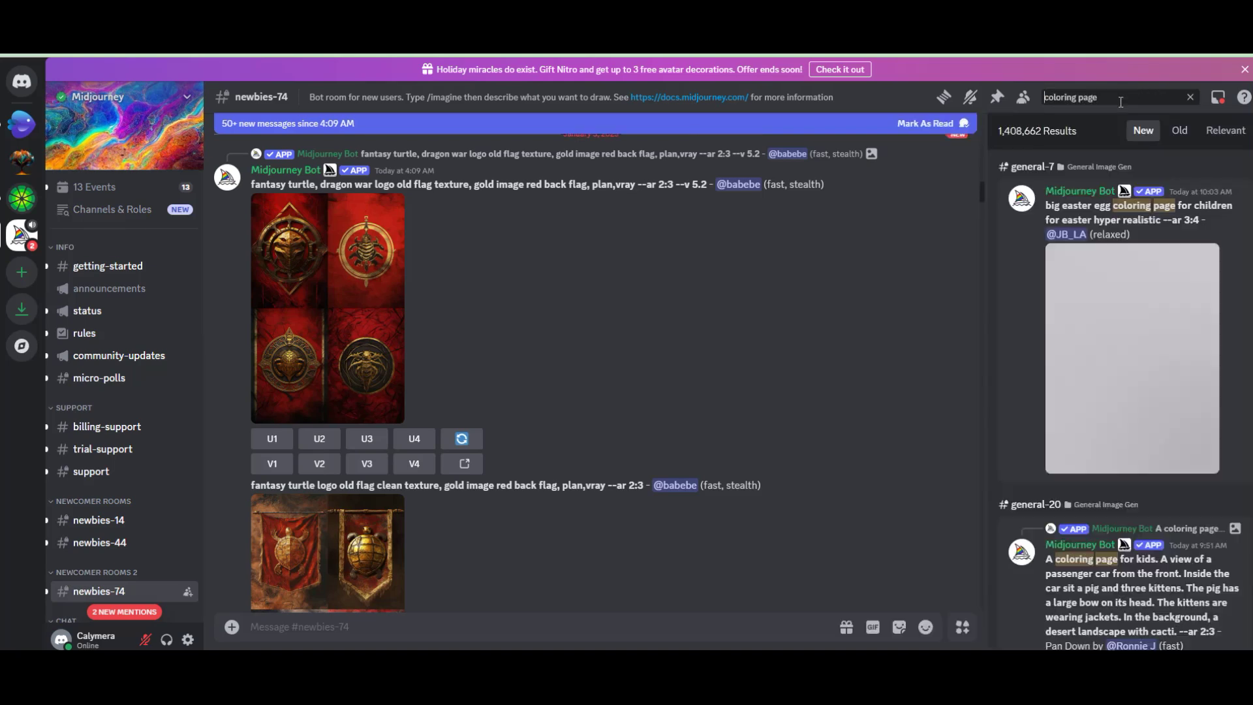
Step: Jump to the pig-and-kittens and Kawaii coloring page results
scroll(1186, 293, "down", 5)
scroll(1187, 294, "down", 3)
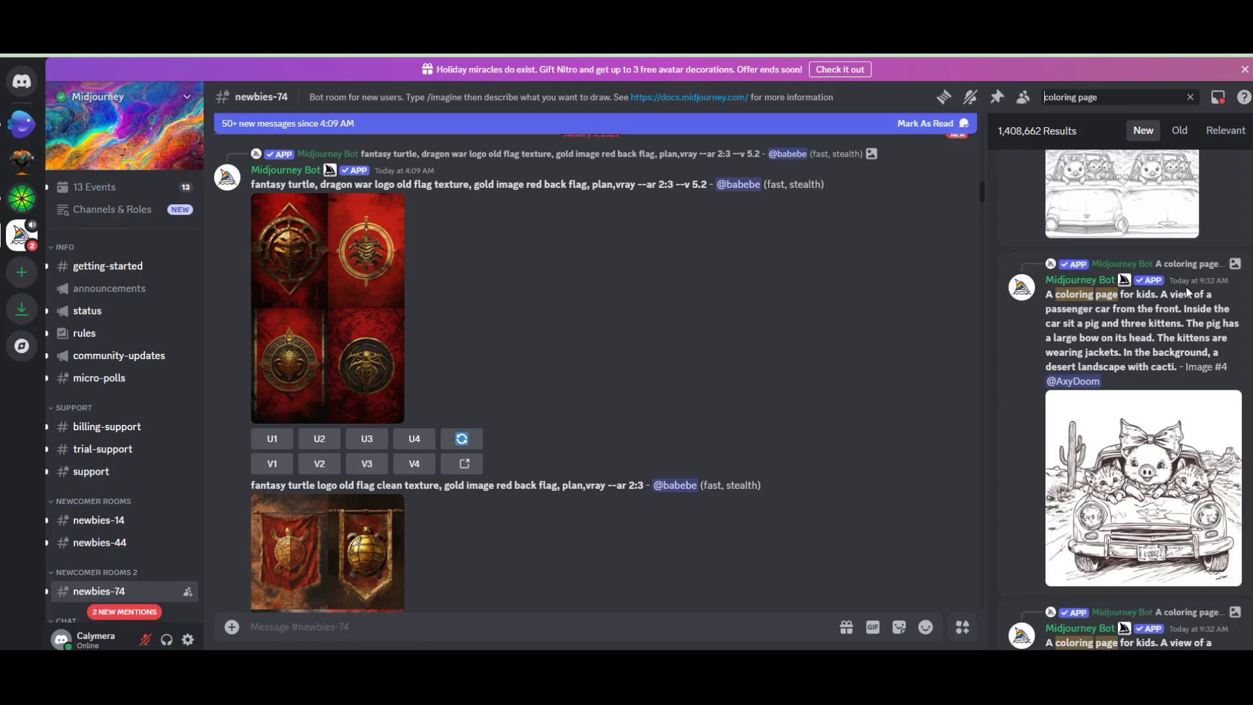
left_click(1234, 254)
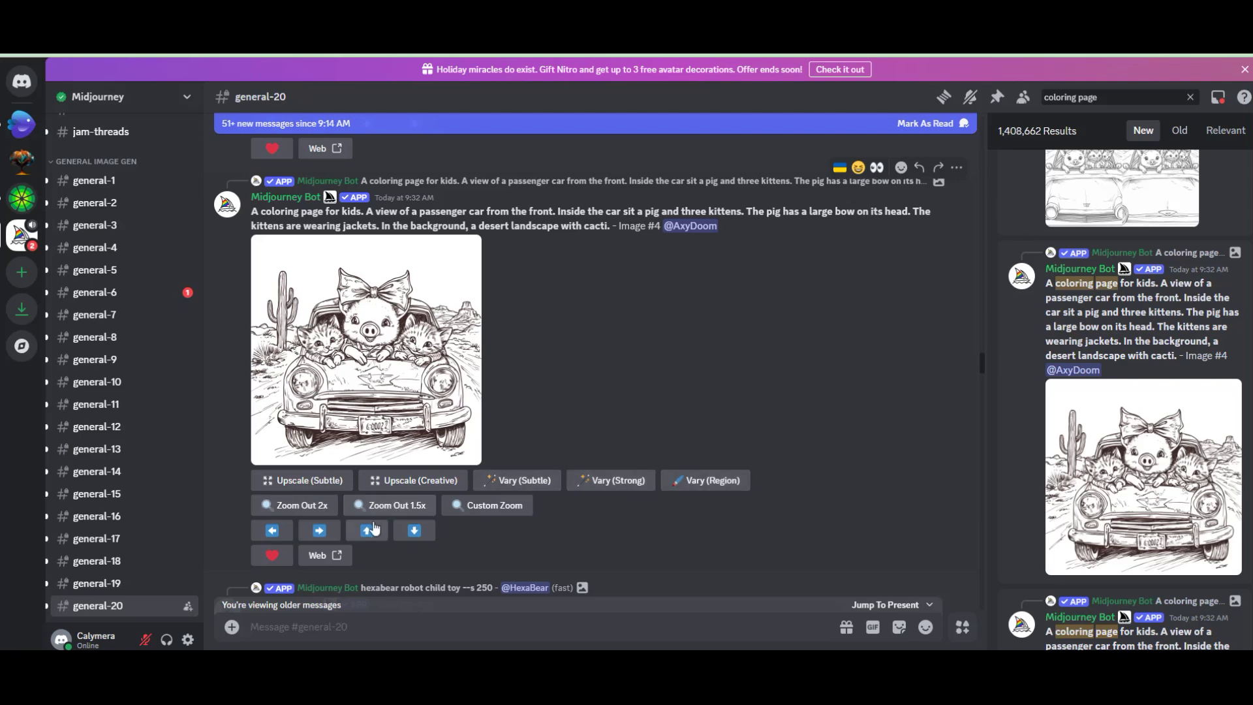
scroll(1231, 270, "down", 5)
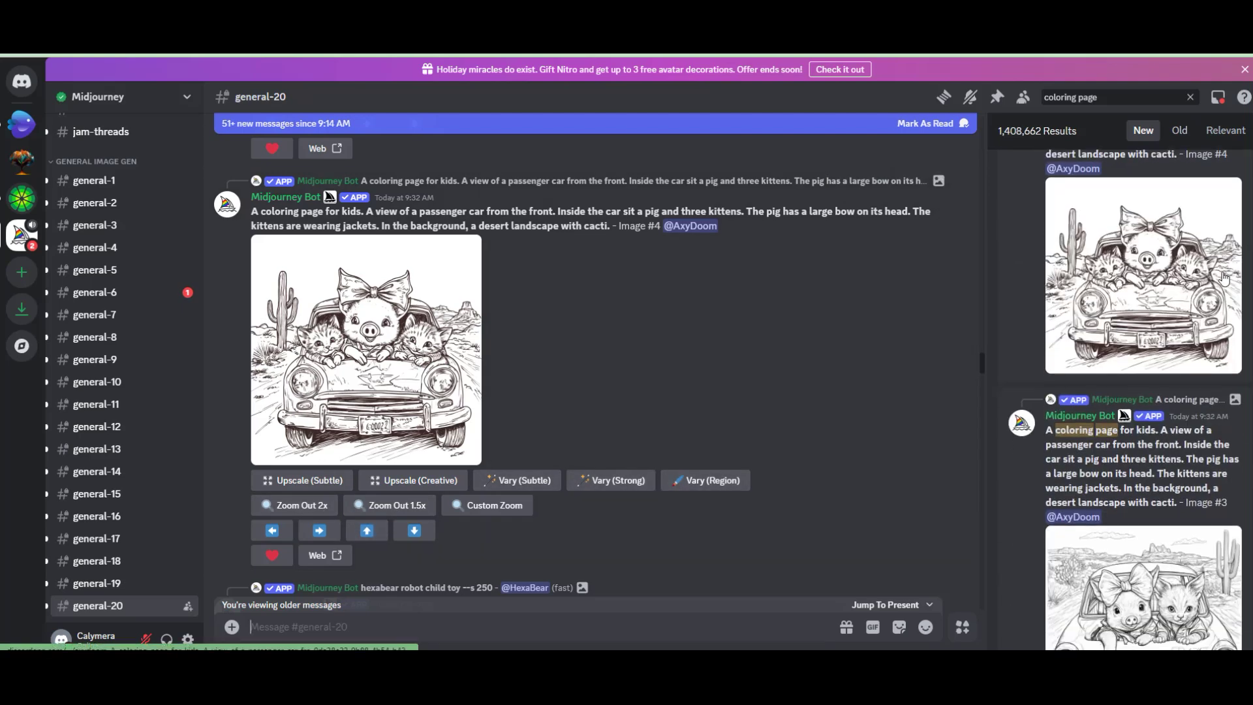
scroll(1152, 342, "down", 6)
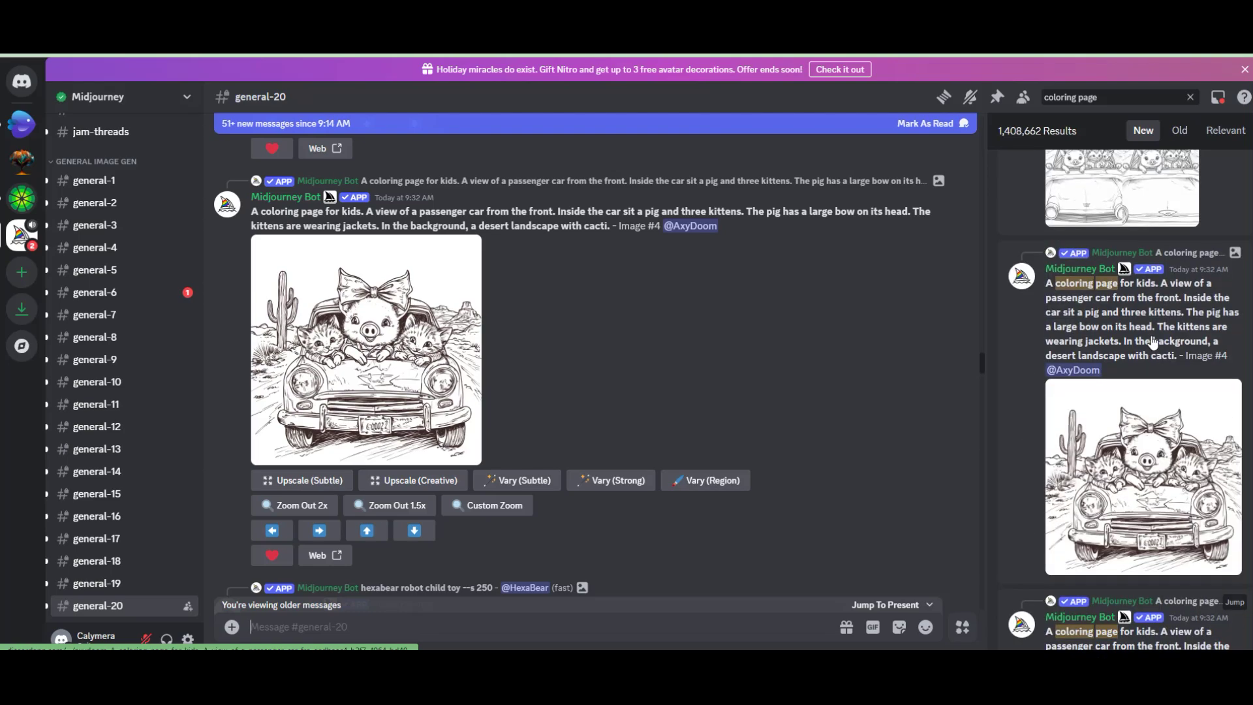
scroll(1155, 305, "down", 10)
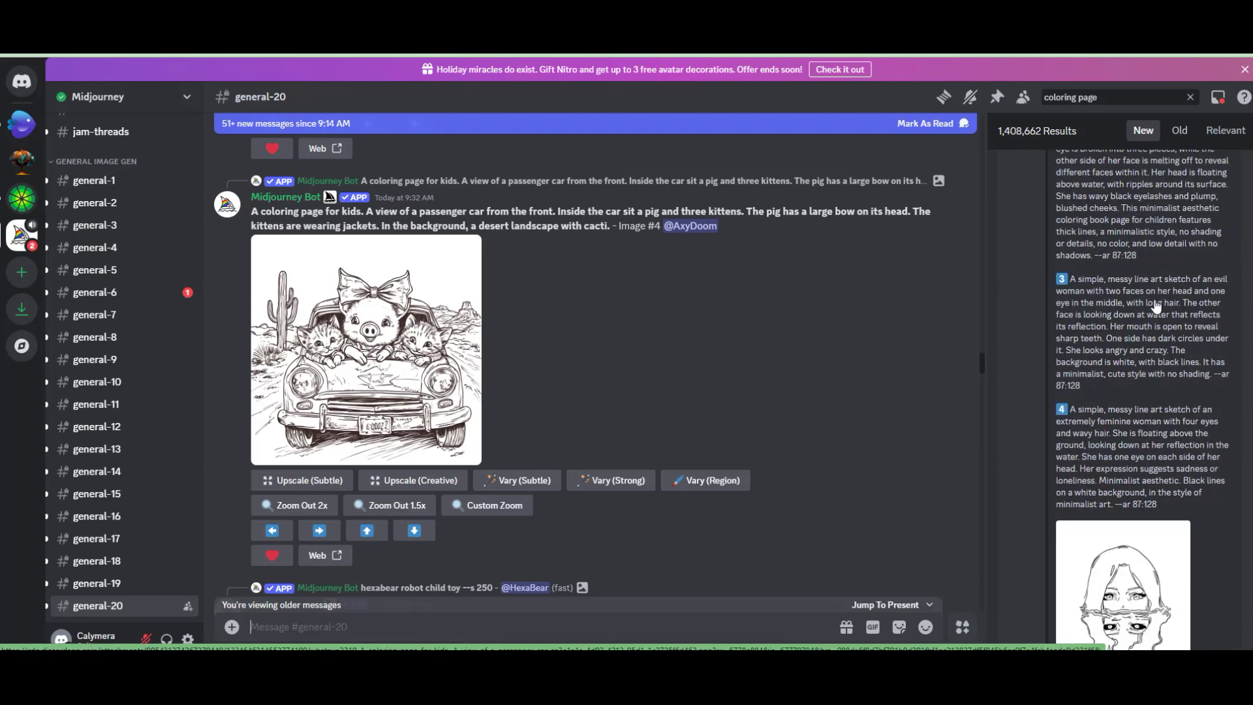
scroll(1156, 306, "down", 15)
scroll(1156, 306, "down", 5)
left_click(1232, 356)
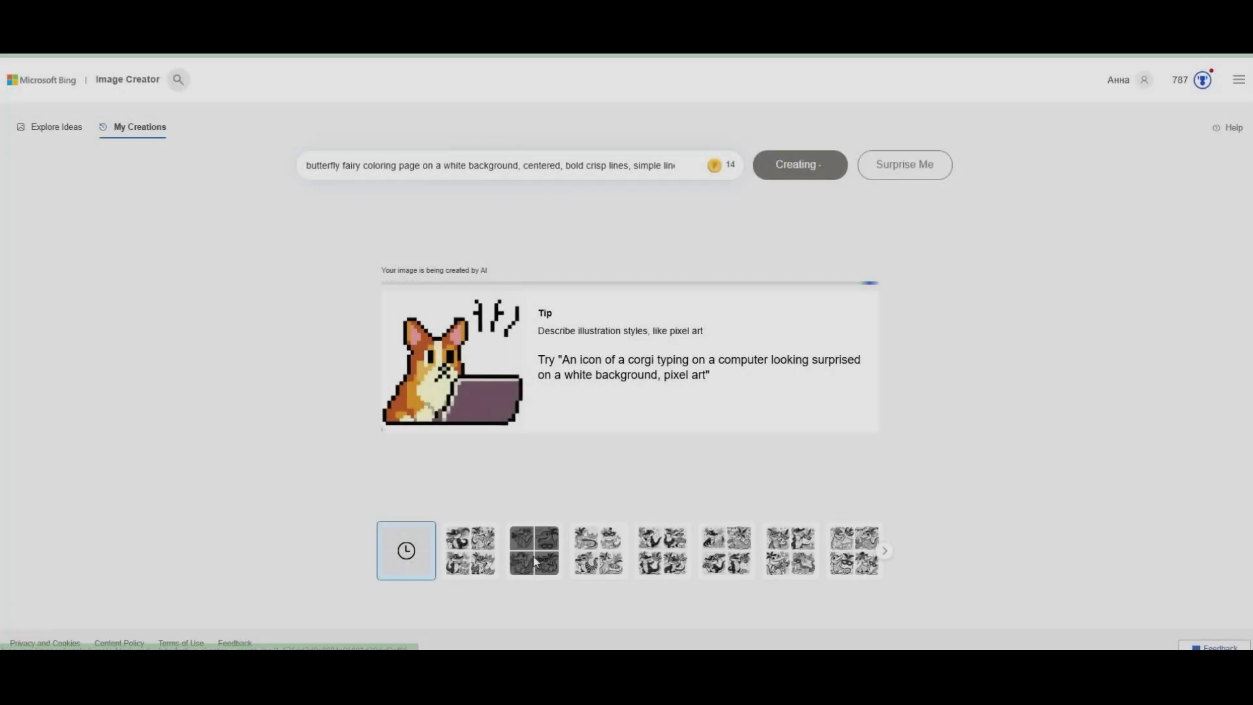
Step: Replace the alligator prompt with a reindeer sleigh coloring page and generate in Image Creator
left_click(534, 551)
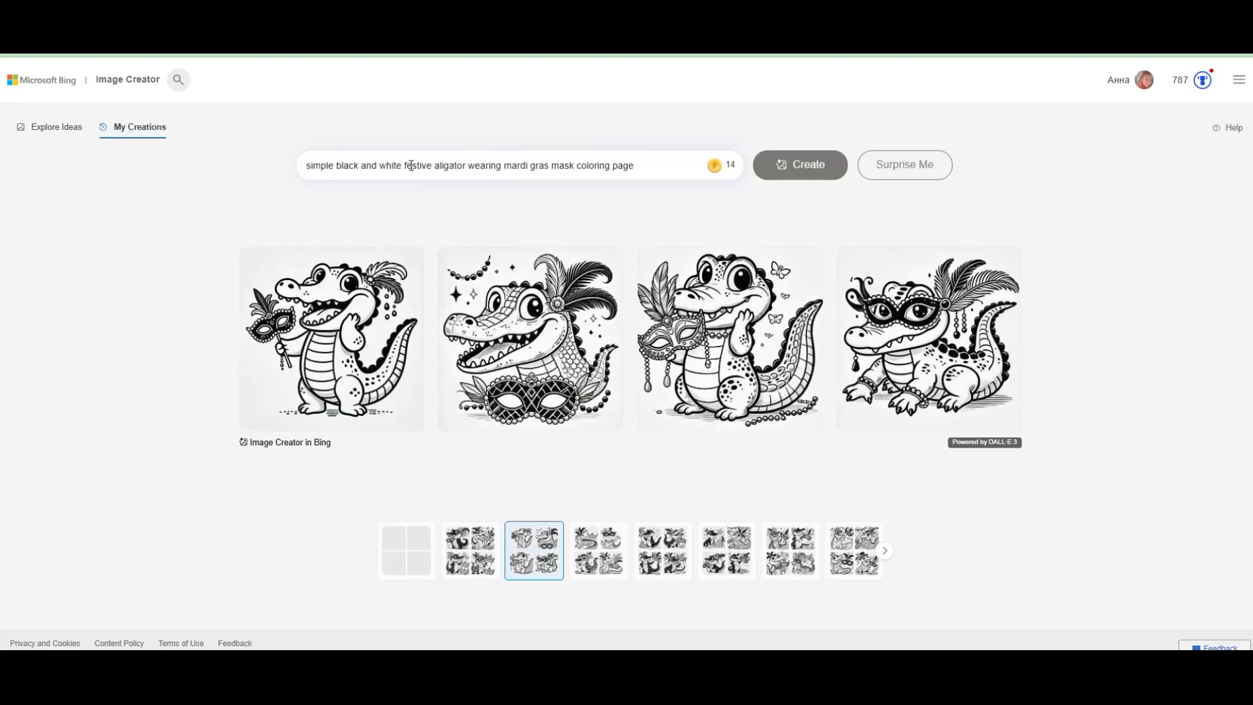
left_click_drag(403, 166, 664, 171)
key("BackSpace")
type("col")
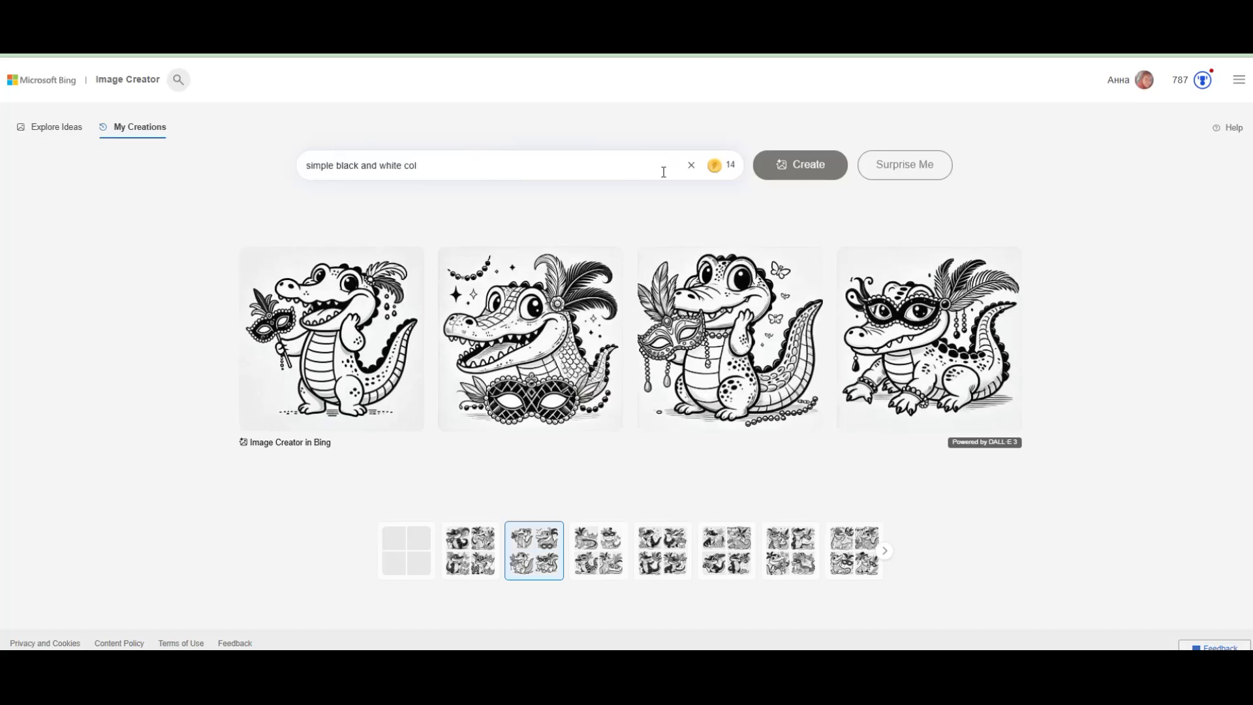
type("oring page of")
key("ctrl+v")
key("Return")
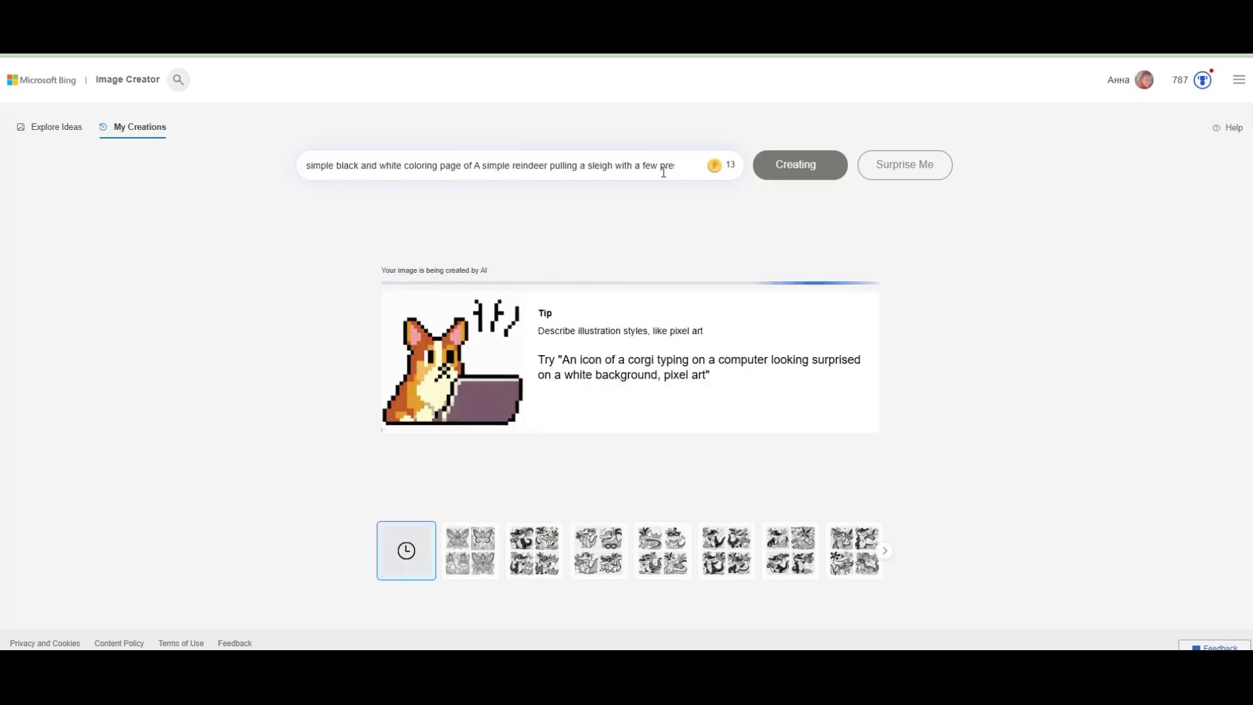
Step: Page through the four reindeer images full-size and download the first
left_click(327, 346)
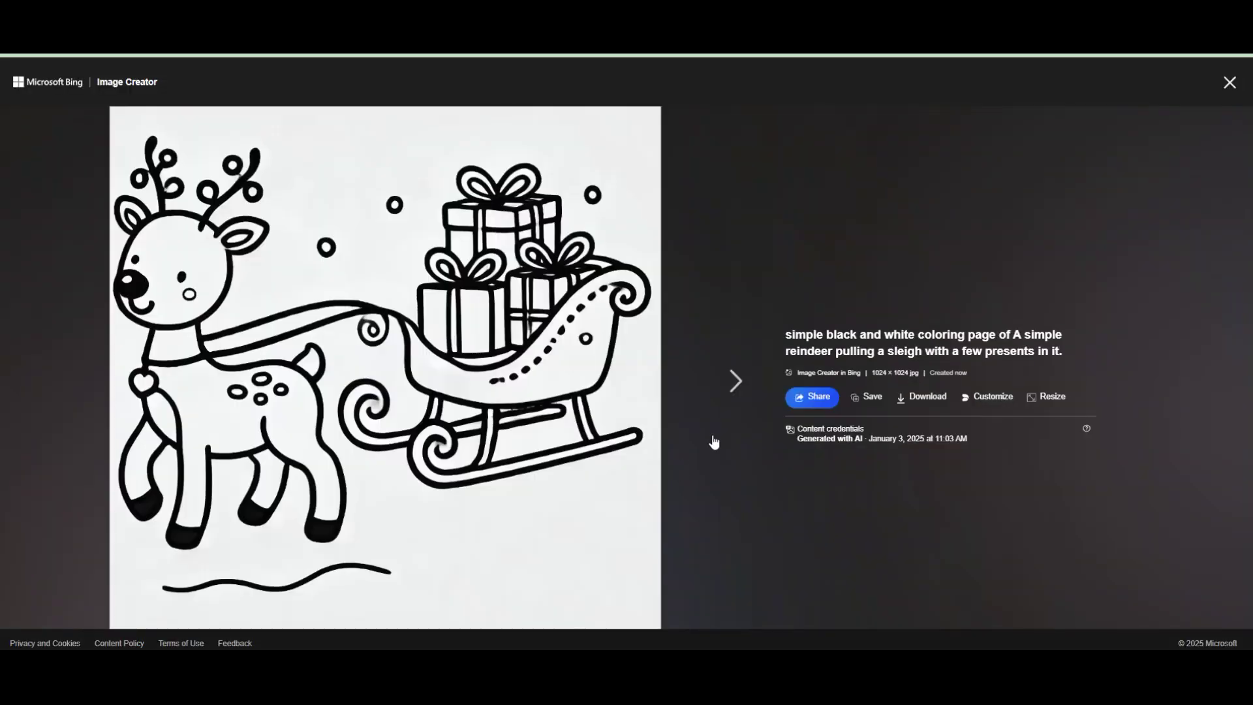
left_click(735, 382)
left_click(736, 381)
left_click(736, 382)
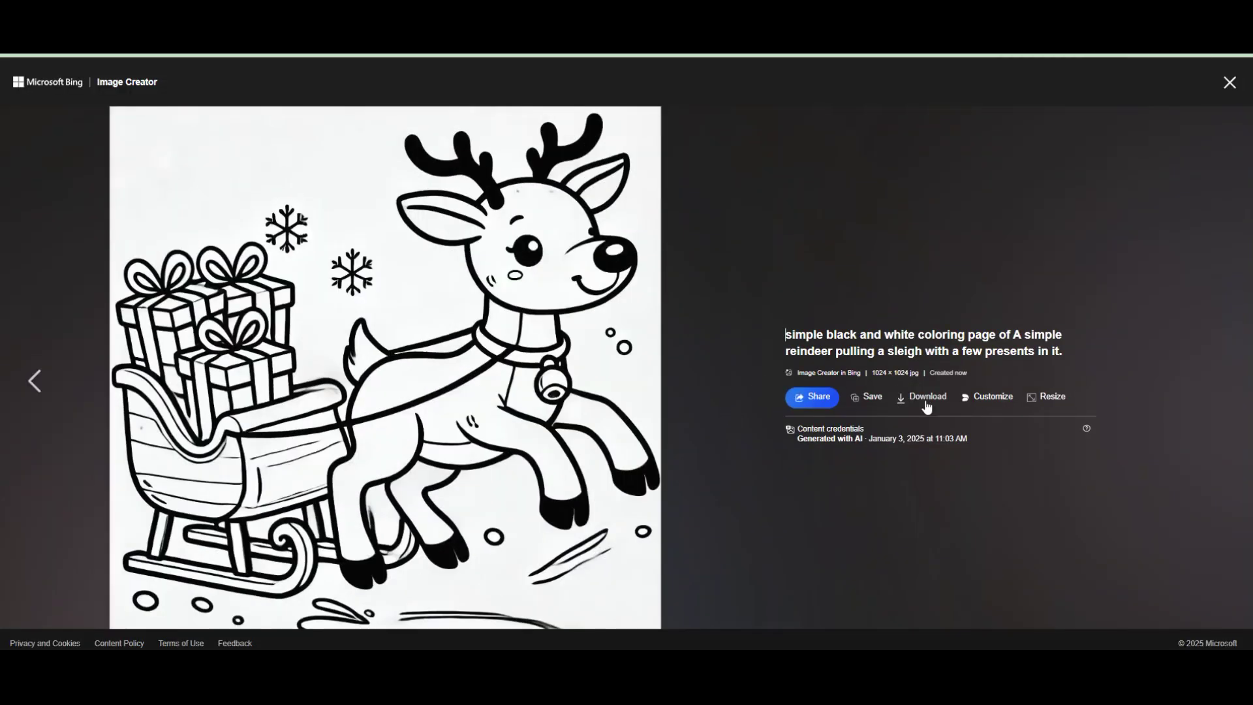
left_click(36, 379)
left_click(36, 378)
left_click(940, 398)
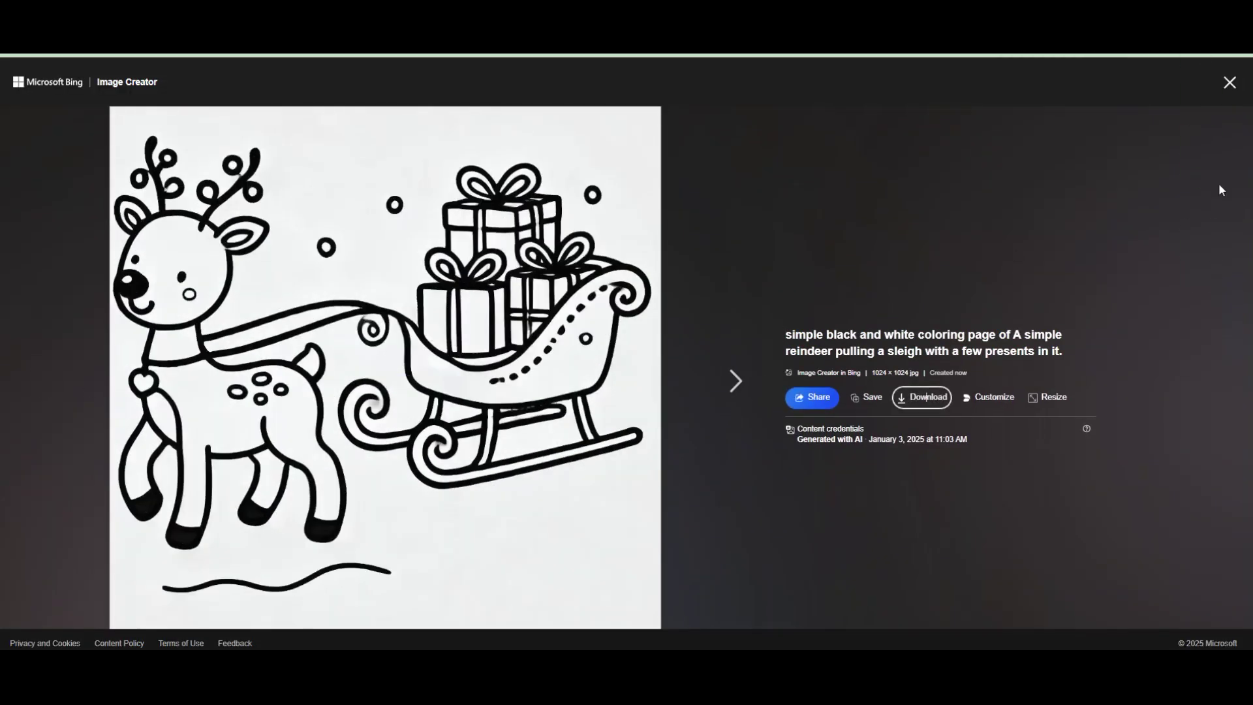
key("Escape")
Step: Copy the Christmas Bells description from ChatGPT and generate bells images instead of reindeer
key("ctrl+Tab")
left_click(534, 397)
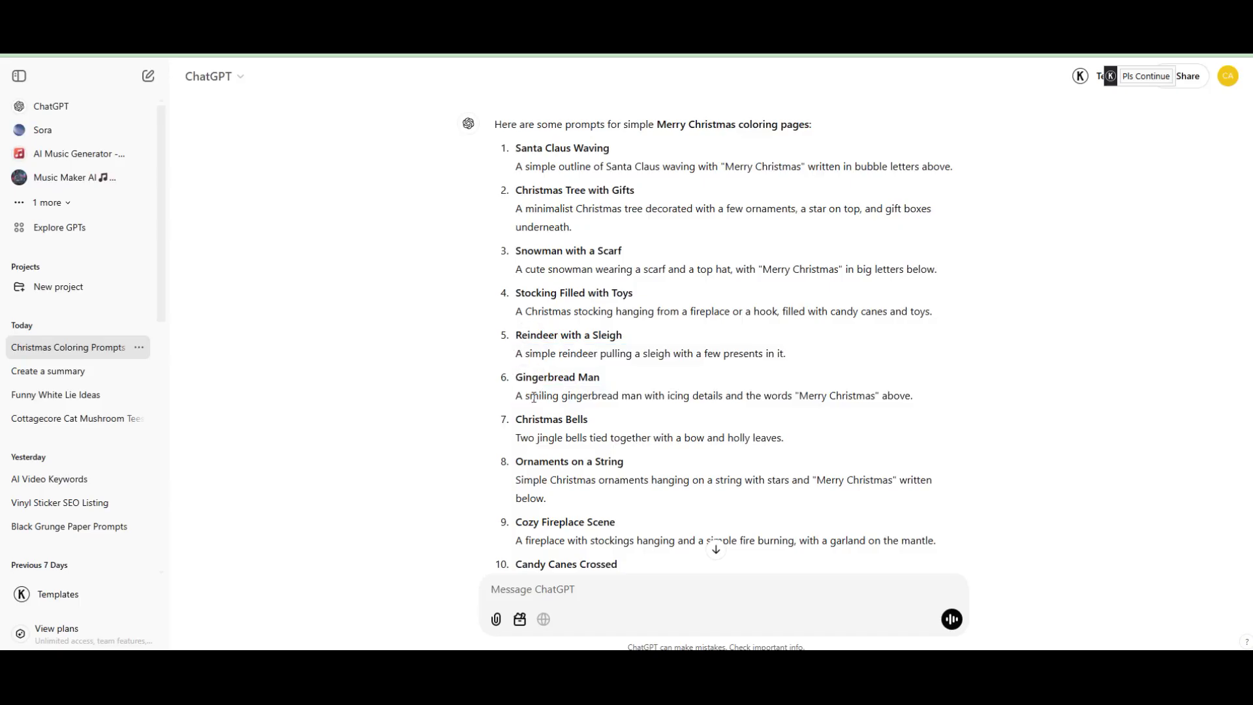
left_click_drag(516, 437, 784, 437)
key("ctrl+c")
key("ctrl+Tab")
left_click_drag(475, 166, 692, 188)
key("ctrl+v")
key("Return")
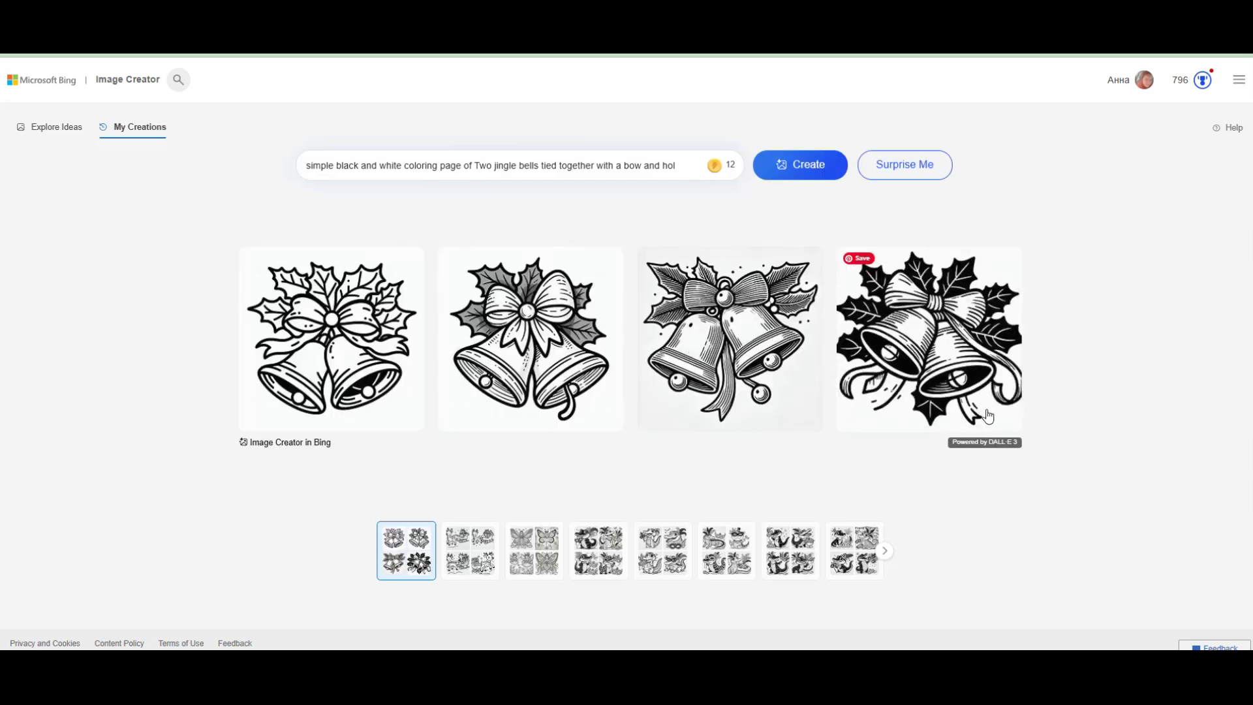
Step: View the four jingle-bells coloring pages full-size, one after another
left_click(363, 369)
left_click(728, 385)
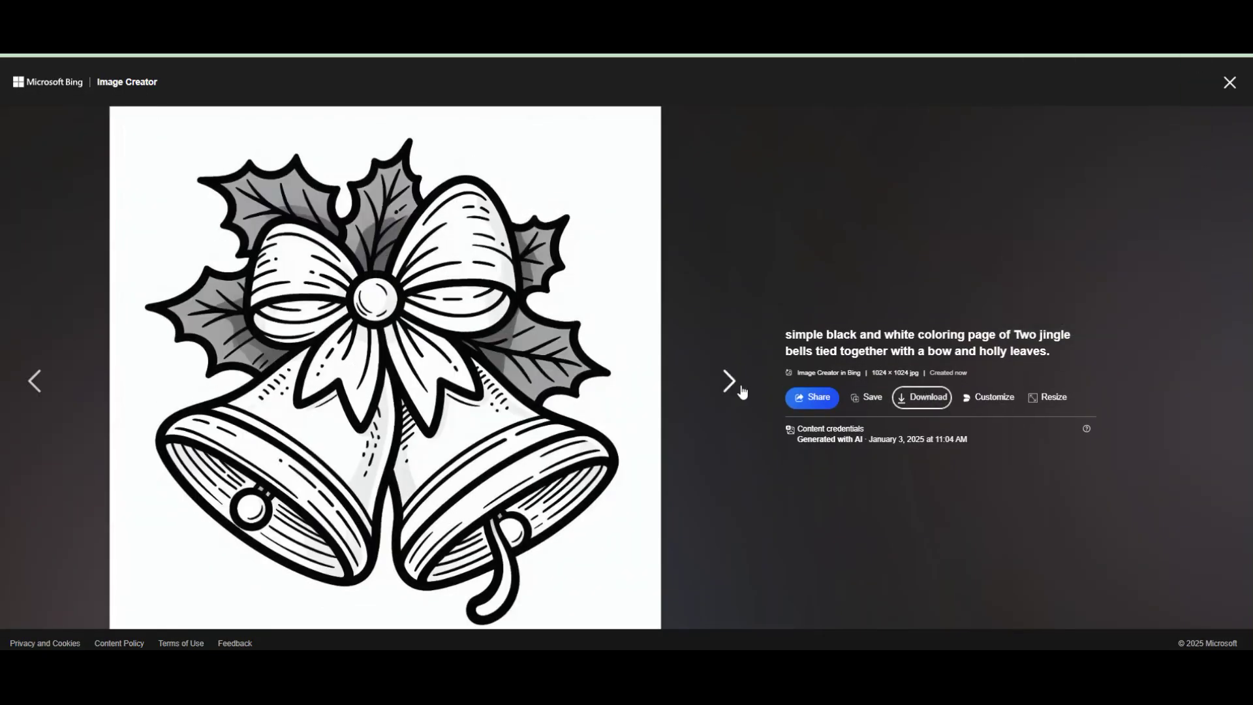
left_click(731, 384)
left_click(734, 380)
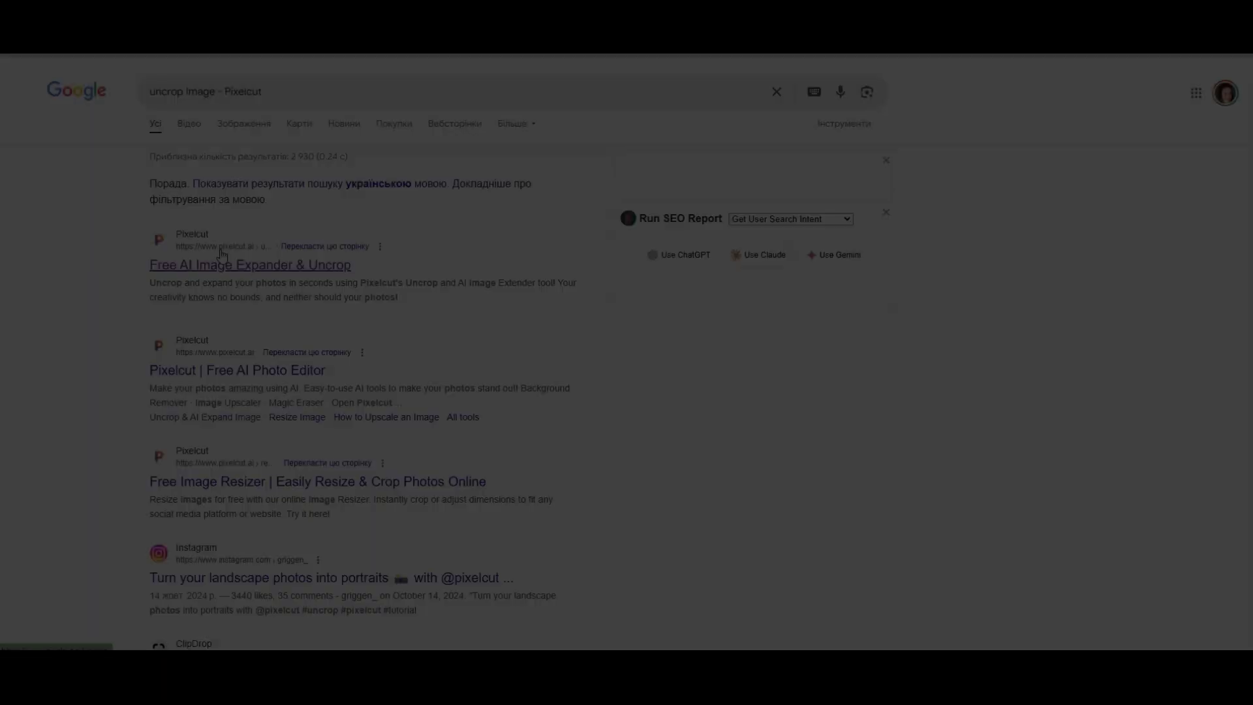
left_click(222, 265)
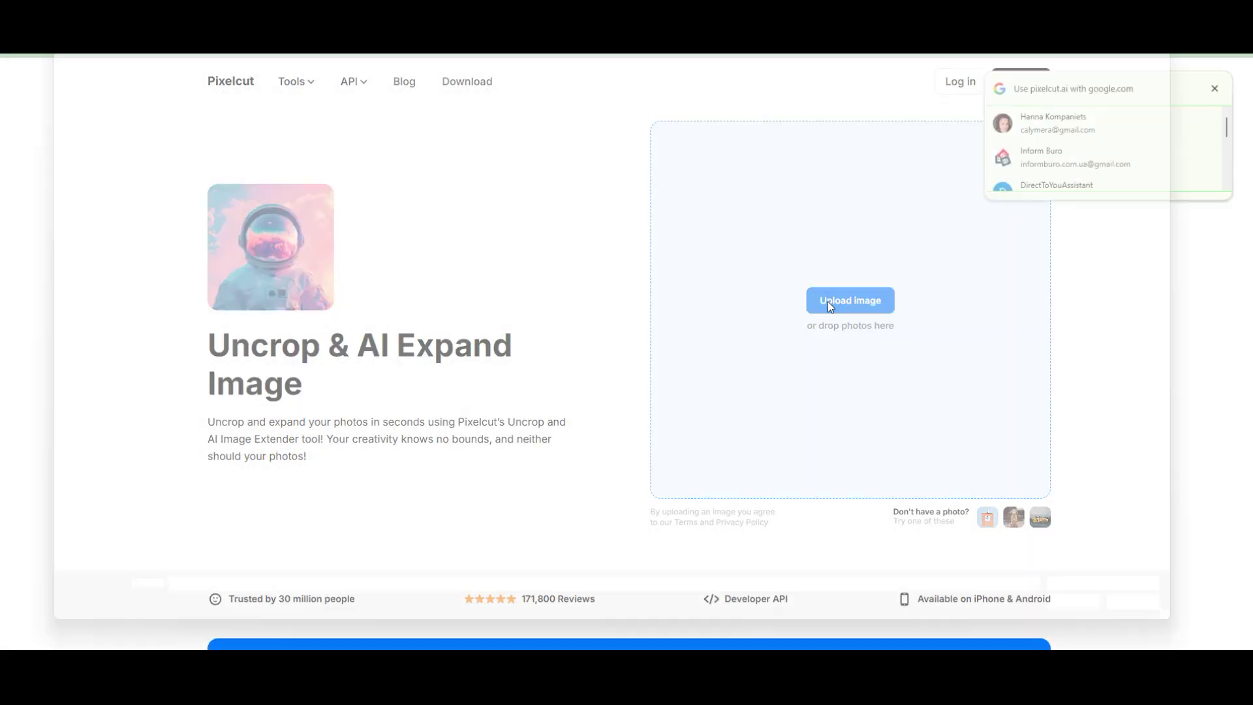
Step: Upload the jingle-bells page to Pixelcut Uncrop, widen it to 1200×1024, generate and download
left_click(839, 299)
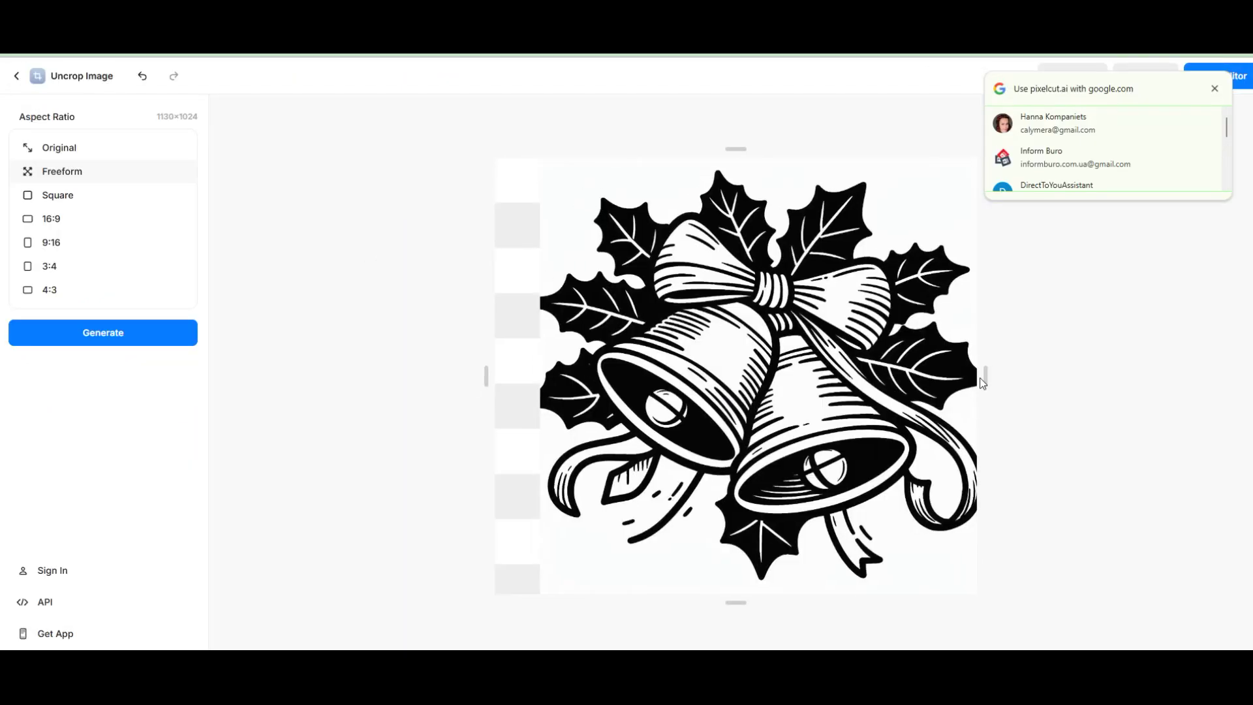
left_click_drag(981, 378, 1009, 372)
left_click(96, 332)
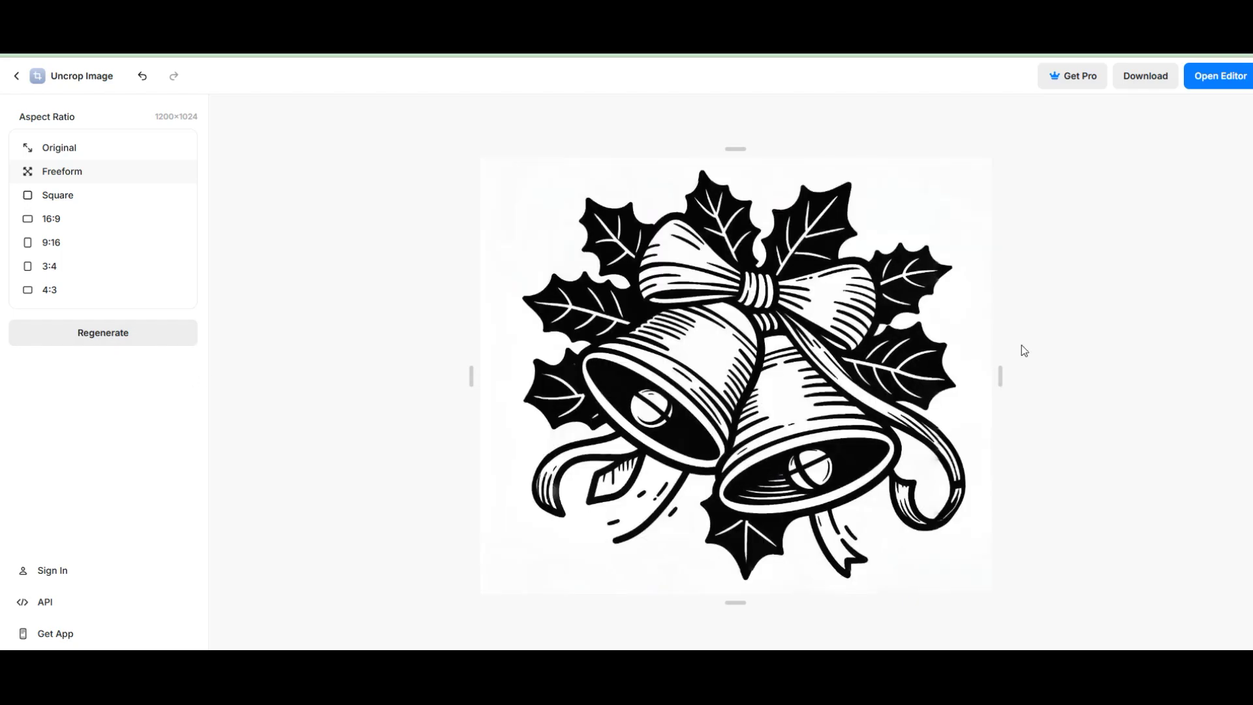
left_click(1136, 83)
left_click(1087, 95)
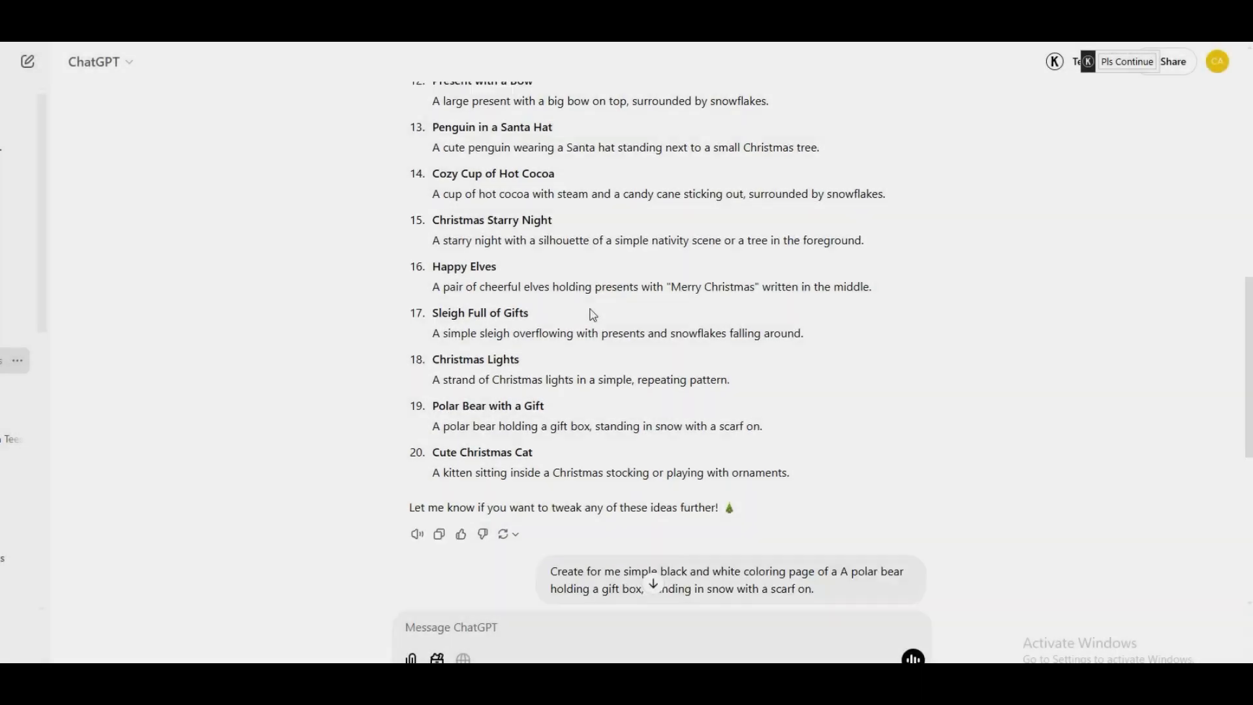
Step: Select the hot cocoa mug idea from ChatGPT's prompt list
scroll(592, 314, "down", 4)
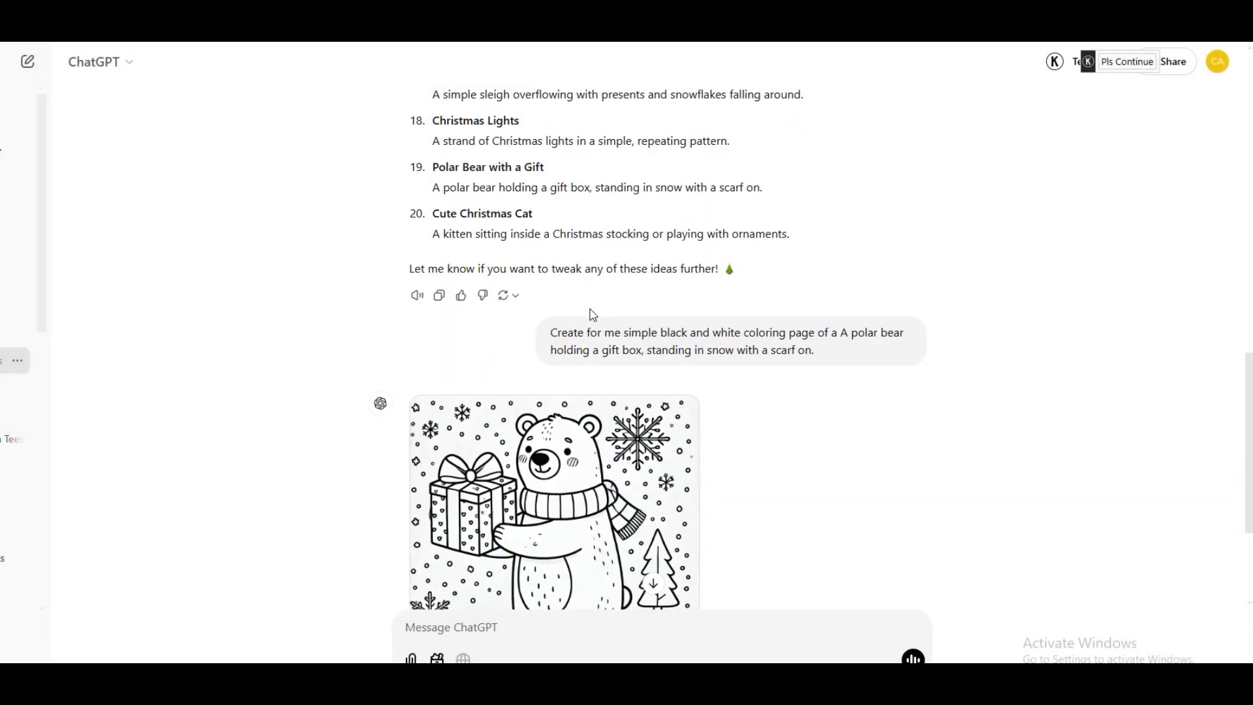
triple_click(586, 333)
scroll(493, 346, "down", 3)
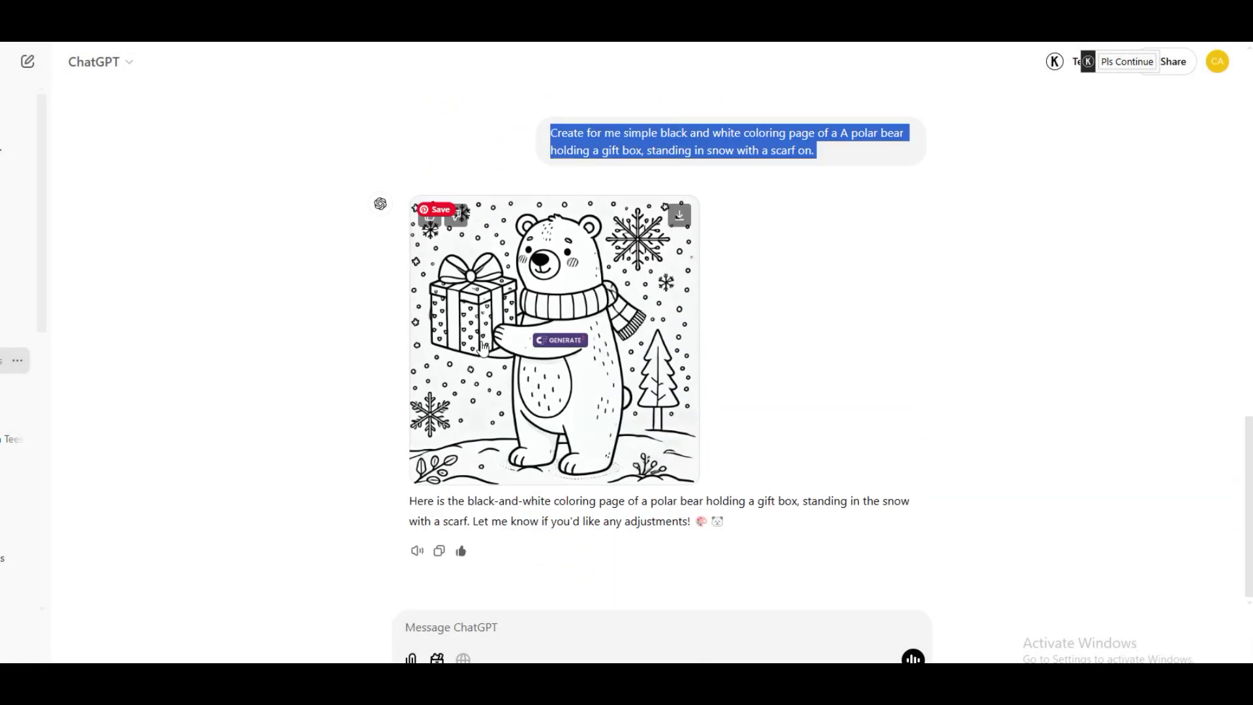
scroll(727, 500, "up", 5)
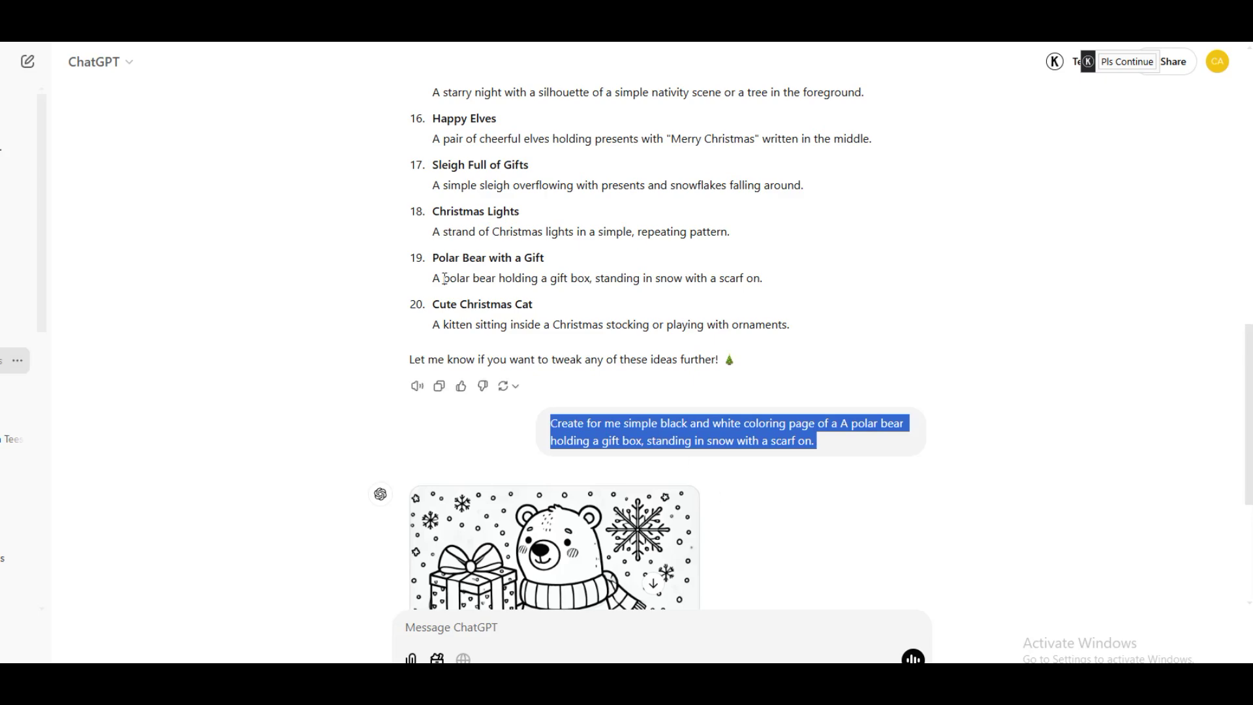
scroll(694, 464, "up", 2)
left_click_drag(434, 239, 867, 247)
scroll(653, 326, "up", 1)
left_click_drag(434, 264, 881, 265)
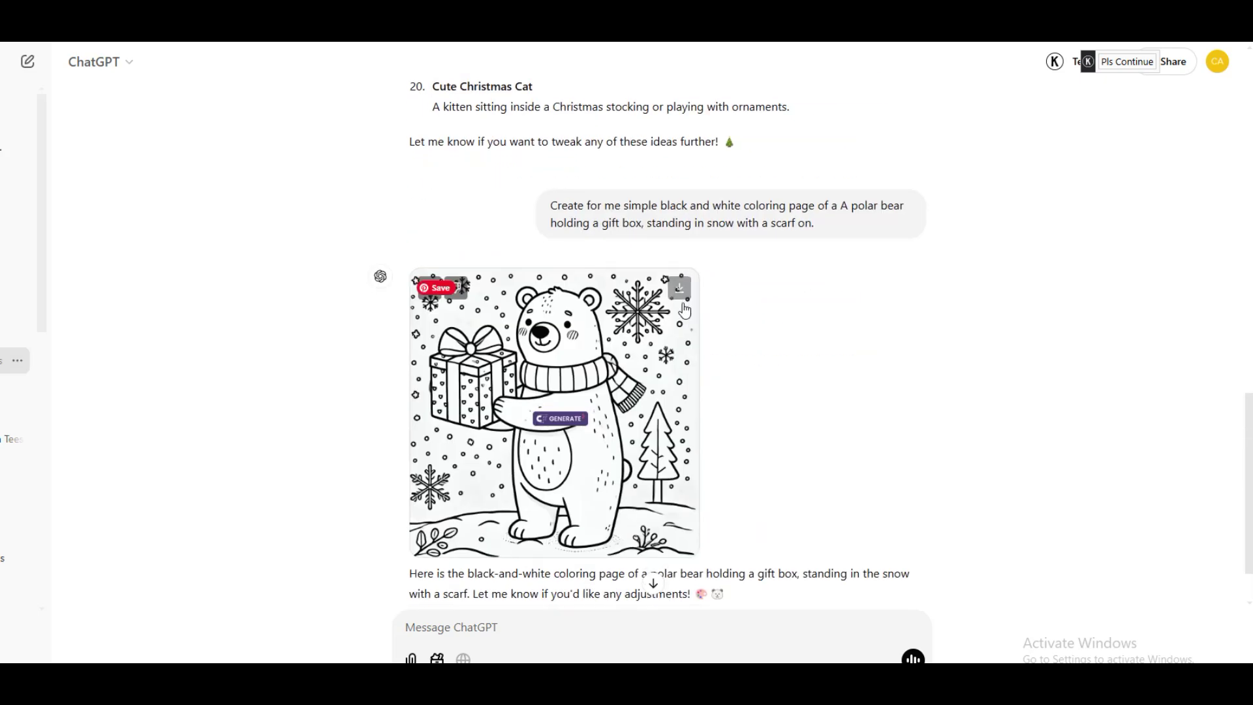
scroll(653, 326, "down", 1)
Step: Request a simple black-and-white hot cocoa coloring page, then ask for a clean white mug
type("cr")
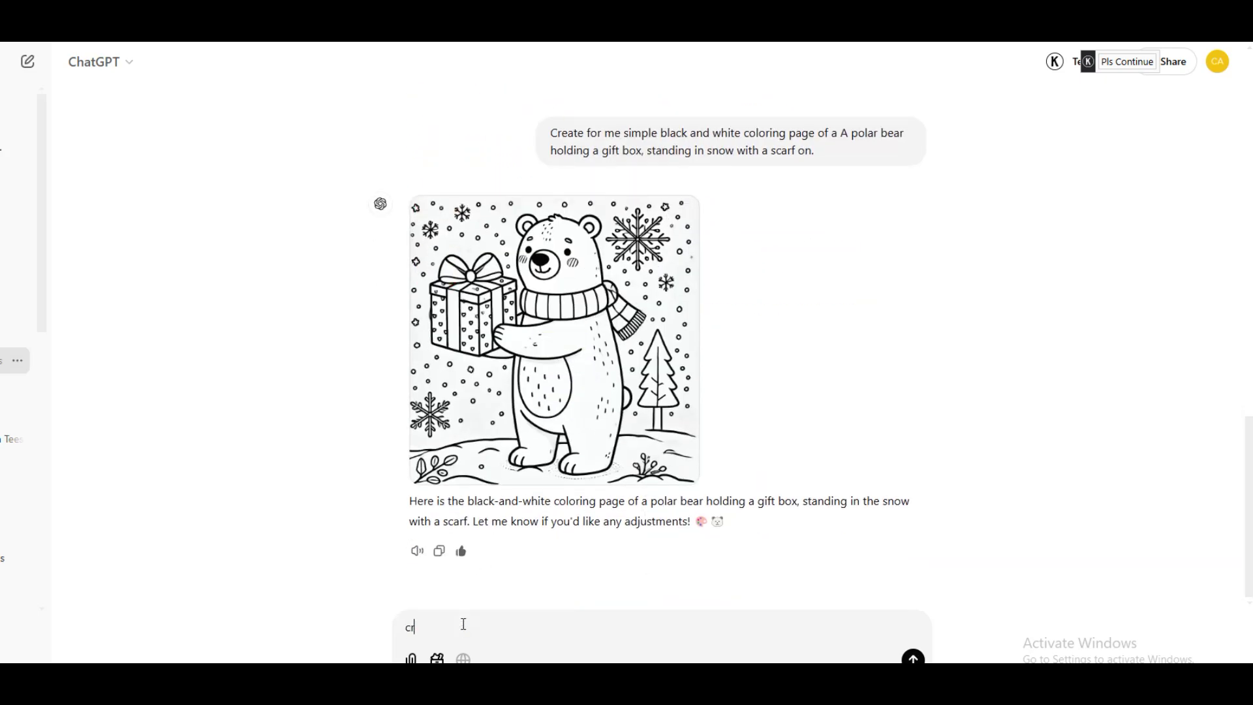
type("eate for me simple black an")
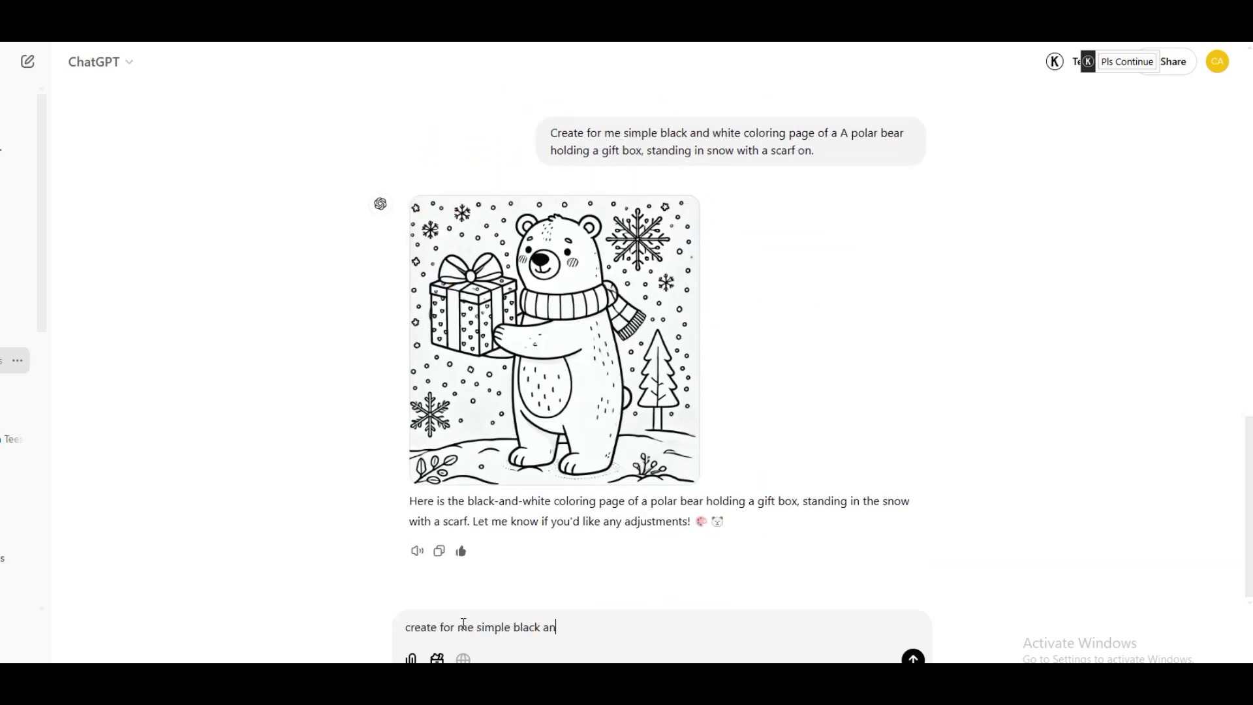
type("d white coloring page of")
type("A cup of hot cocoa with steam and a candy cane sticking out, surrounded by snowflakes")
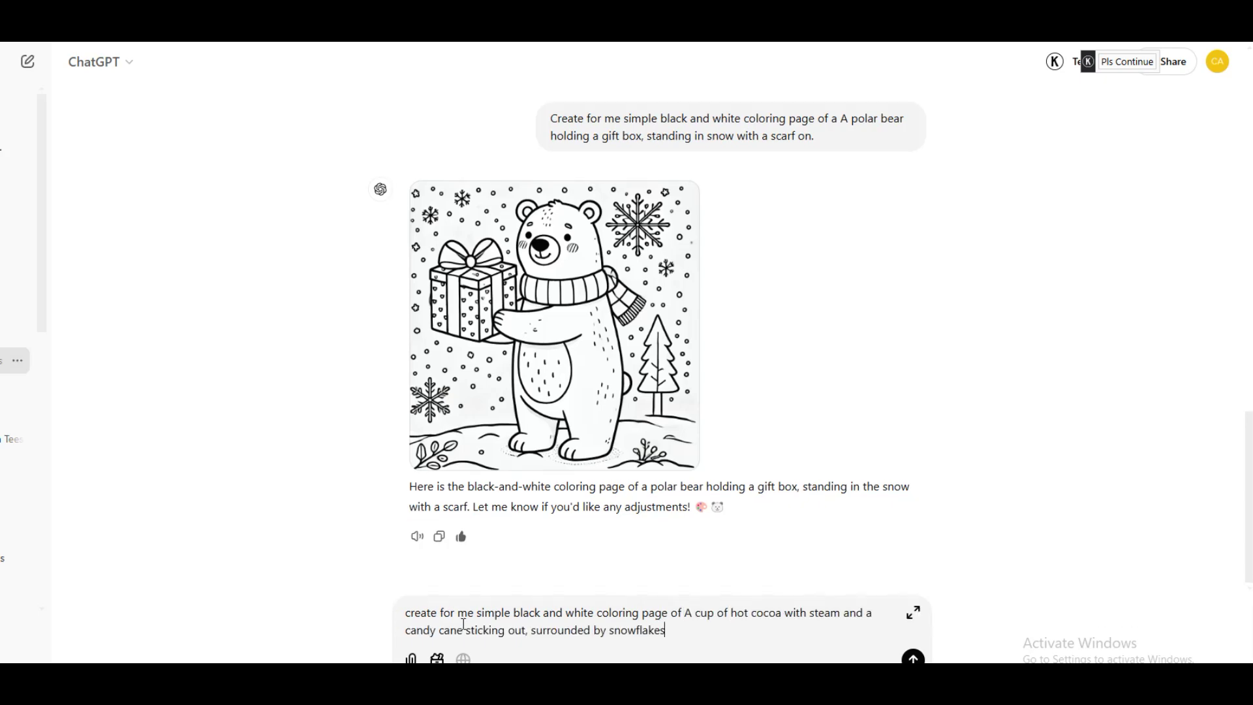
key("Return")
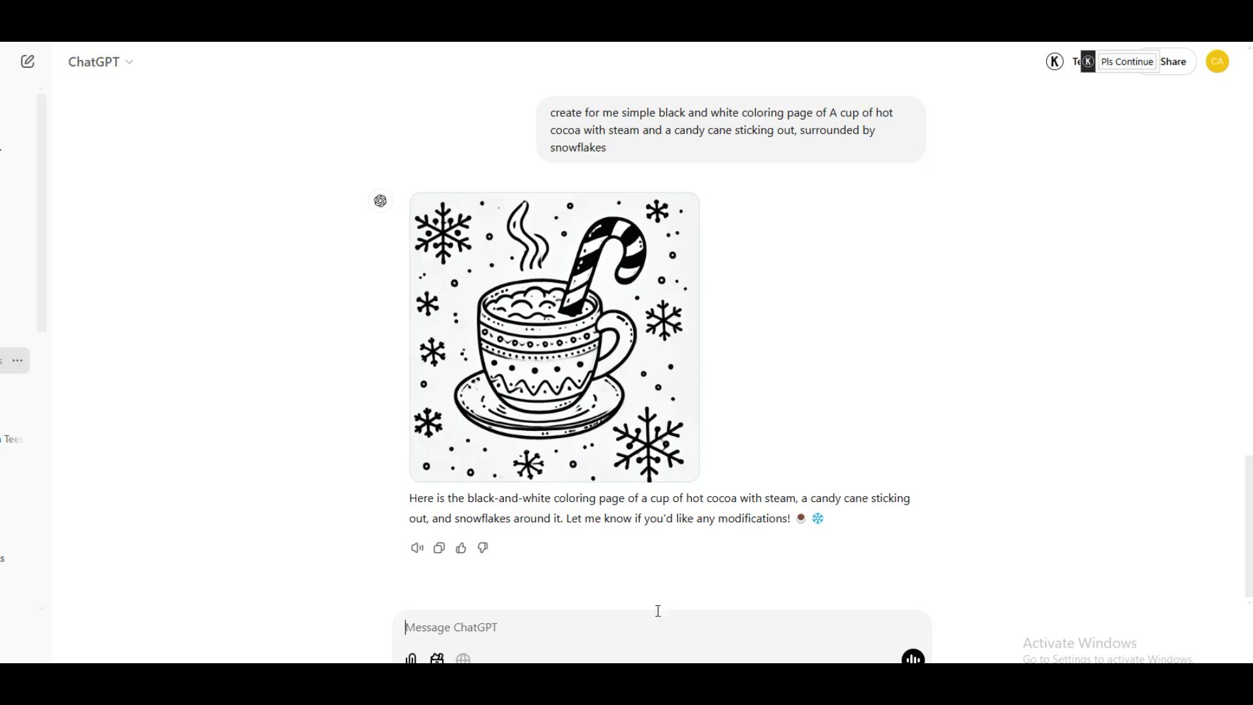
type("make a mug clean white")
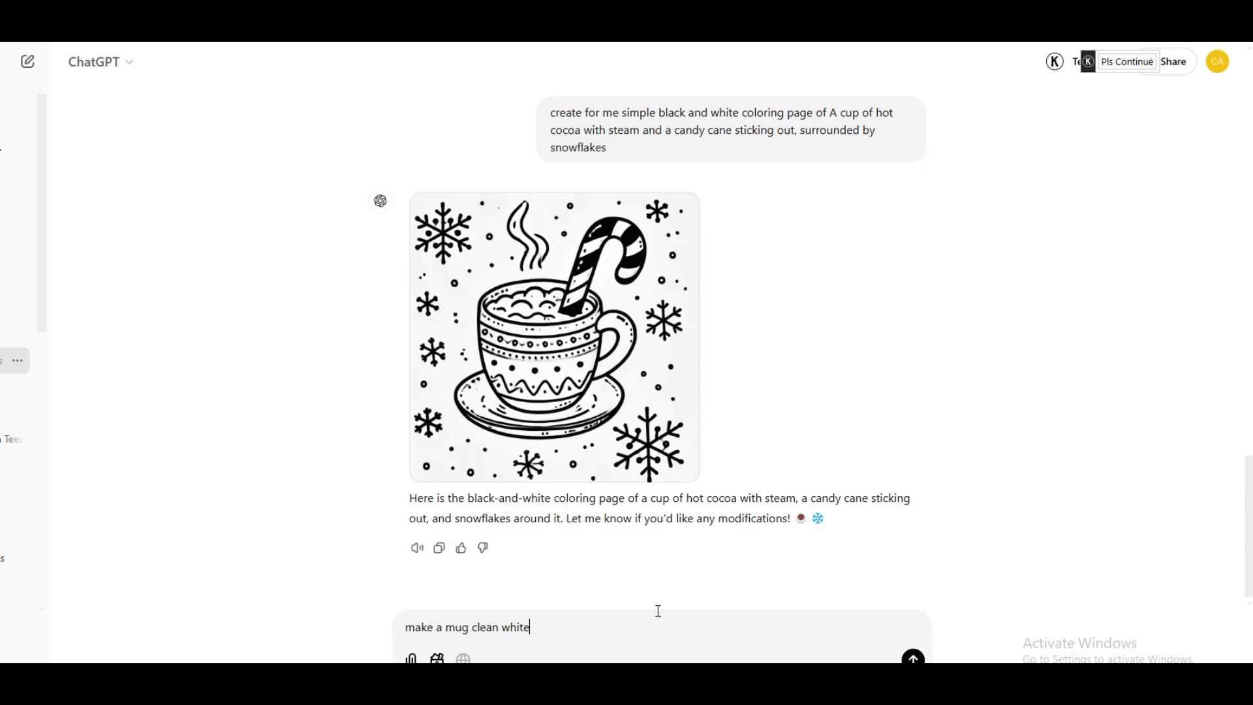
key("Return")
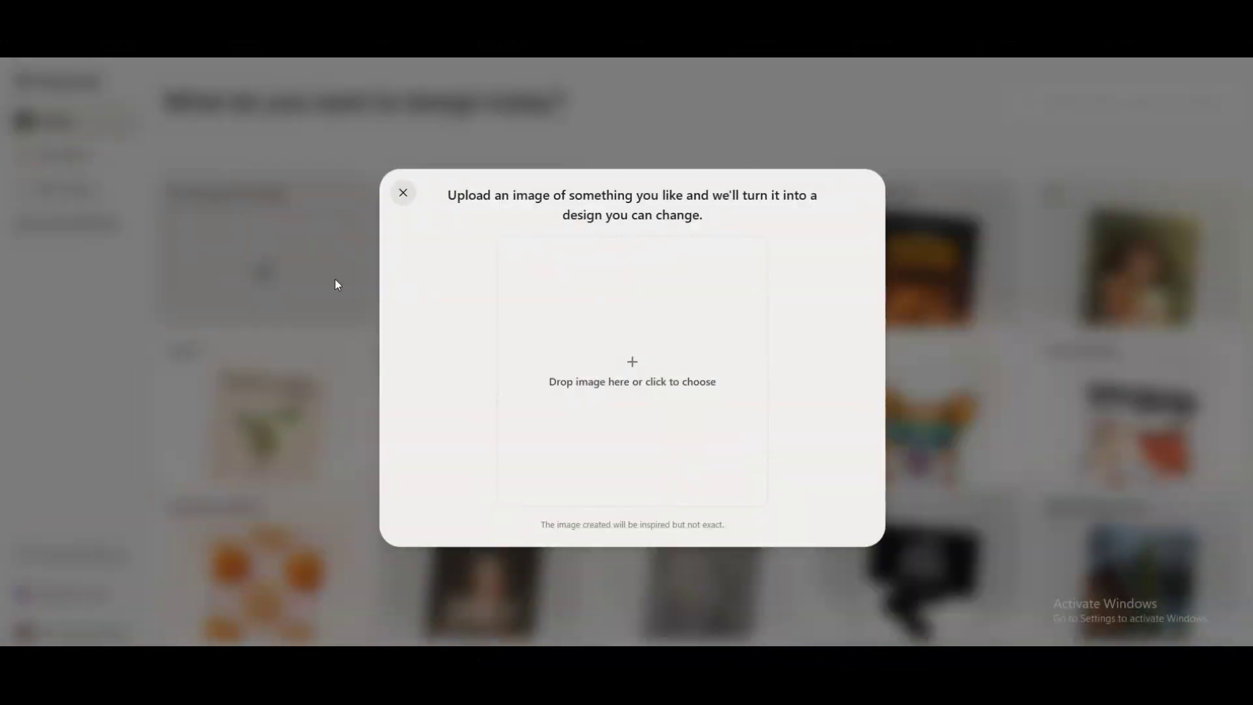
Step: Upload the polar bear coloring page to Playground AI and add a Santa hat
left_click(640, 356)
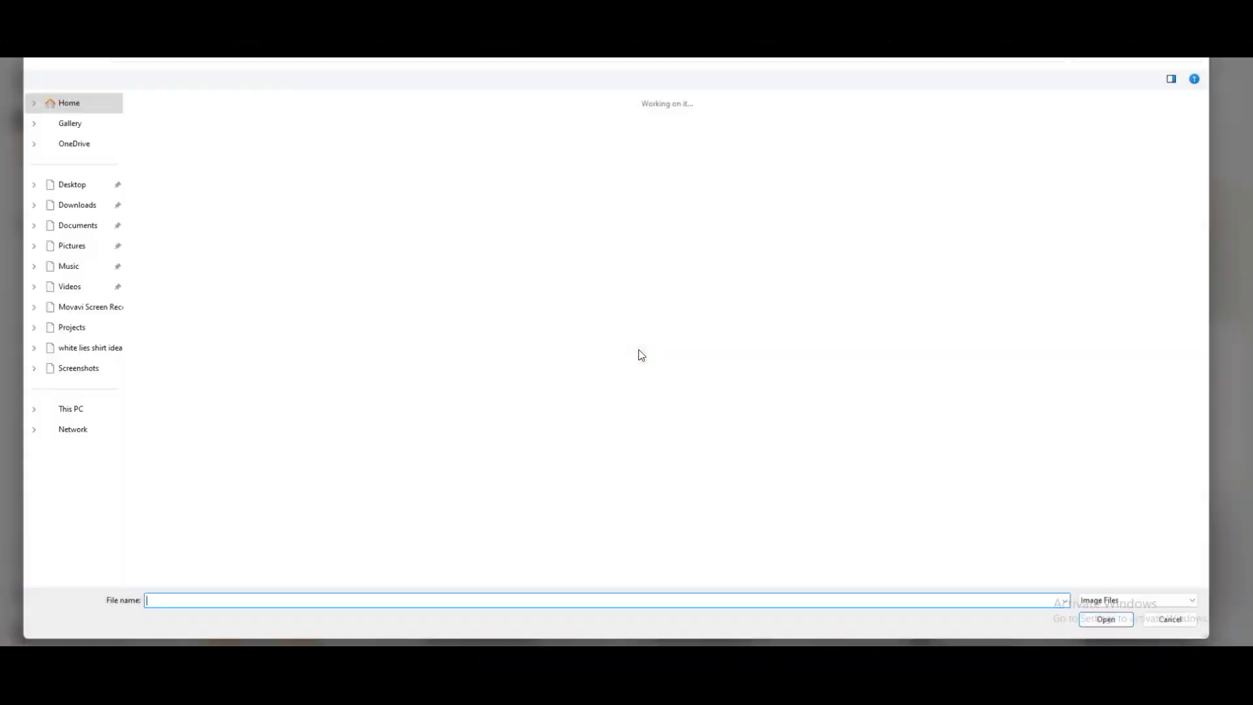
scroll(543, 236, "down", 5)
double_click(833, 139)
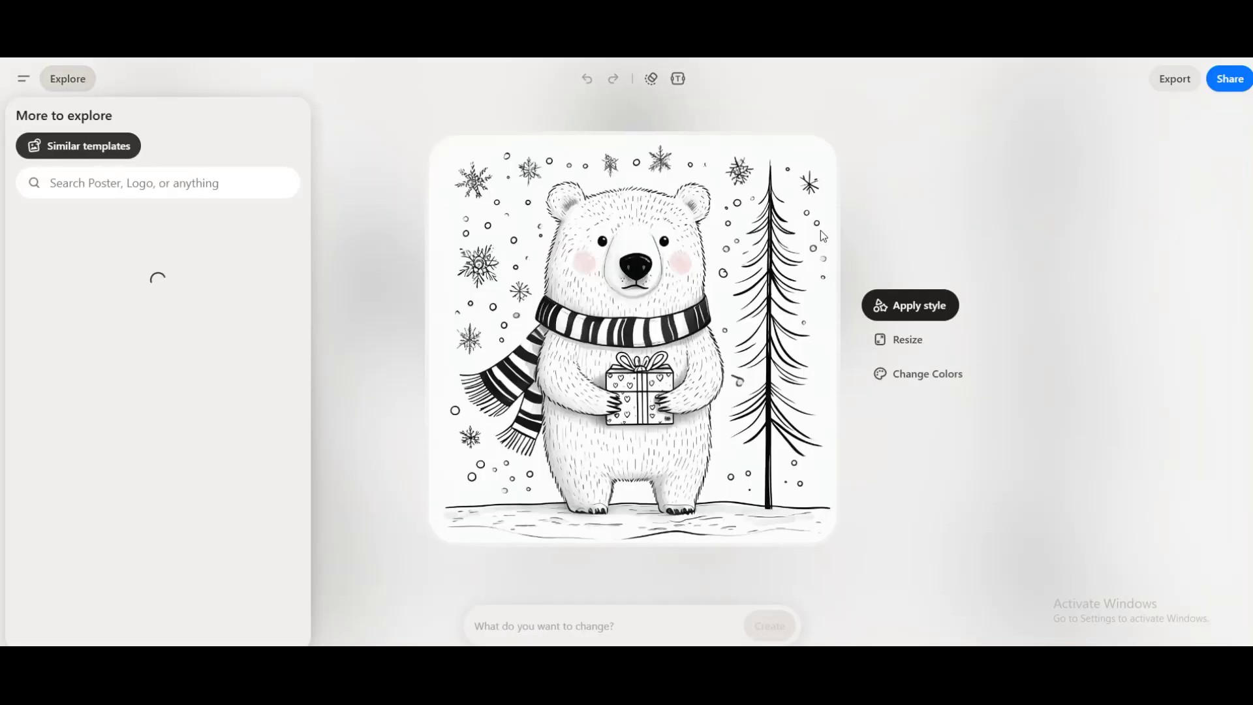
left_click(621, 615)
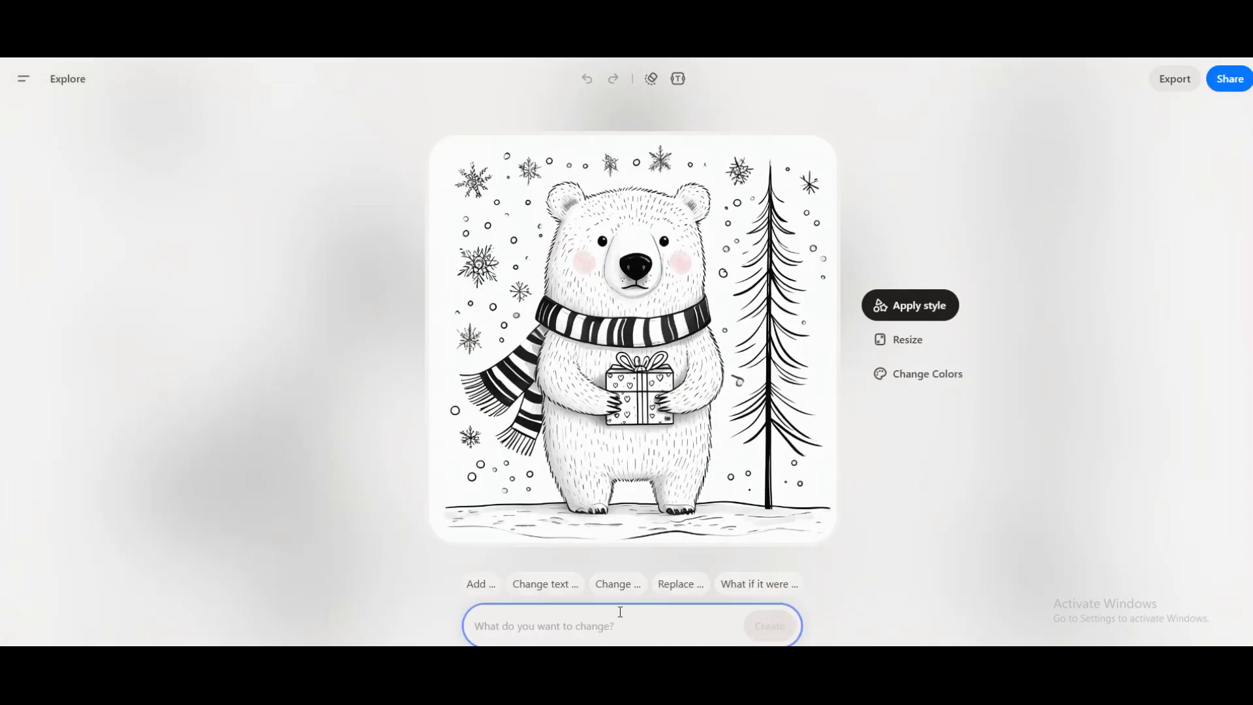
type("add a santa hat")
key("Return")
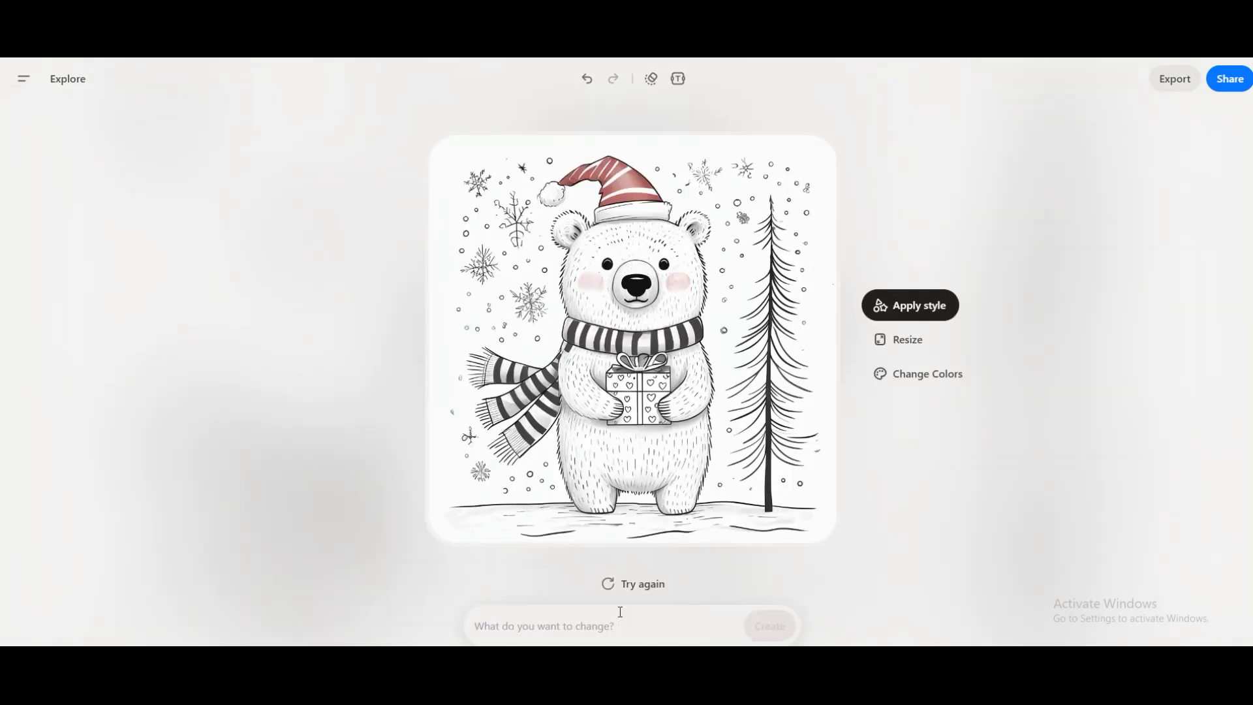
Step: Make the Santa hat white and download the edited polar bear image
left_click(620, 611)
type("make santa hat white")
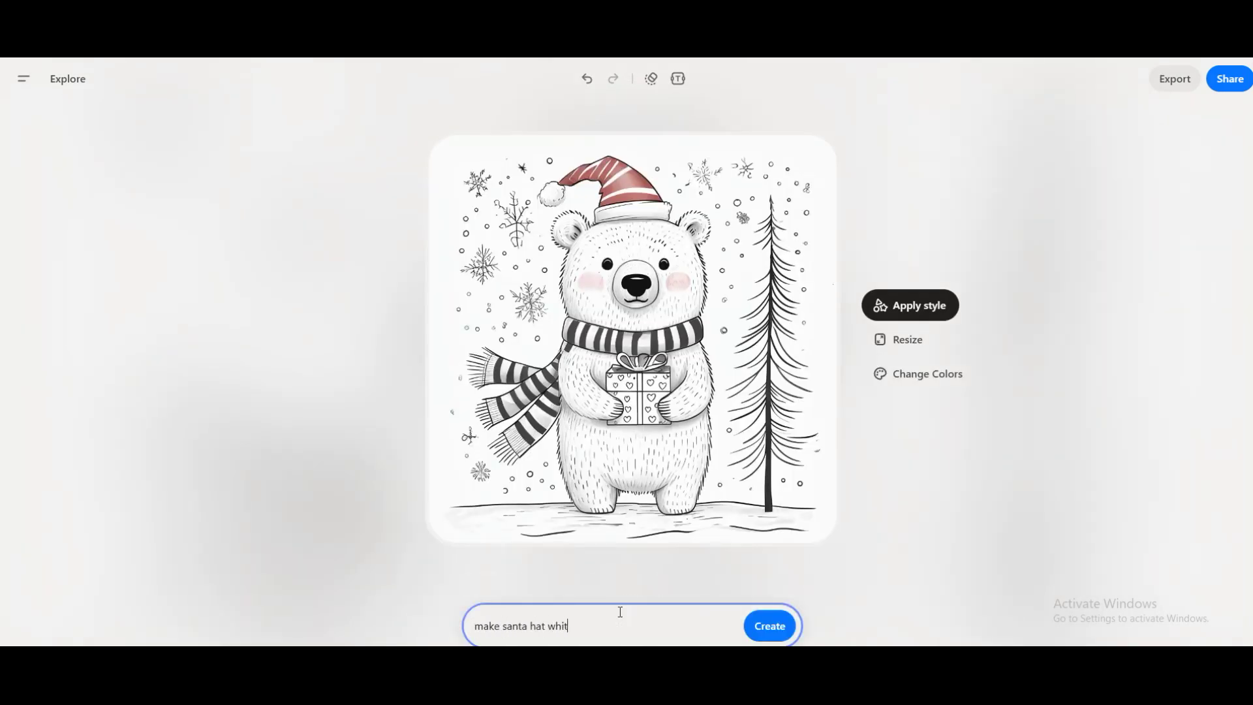
key("Return")
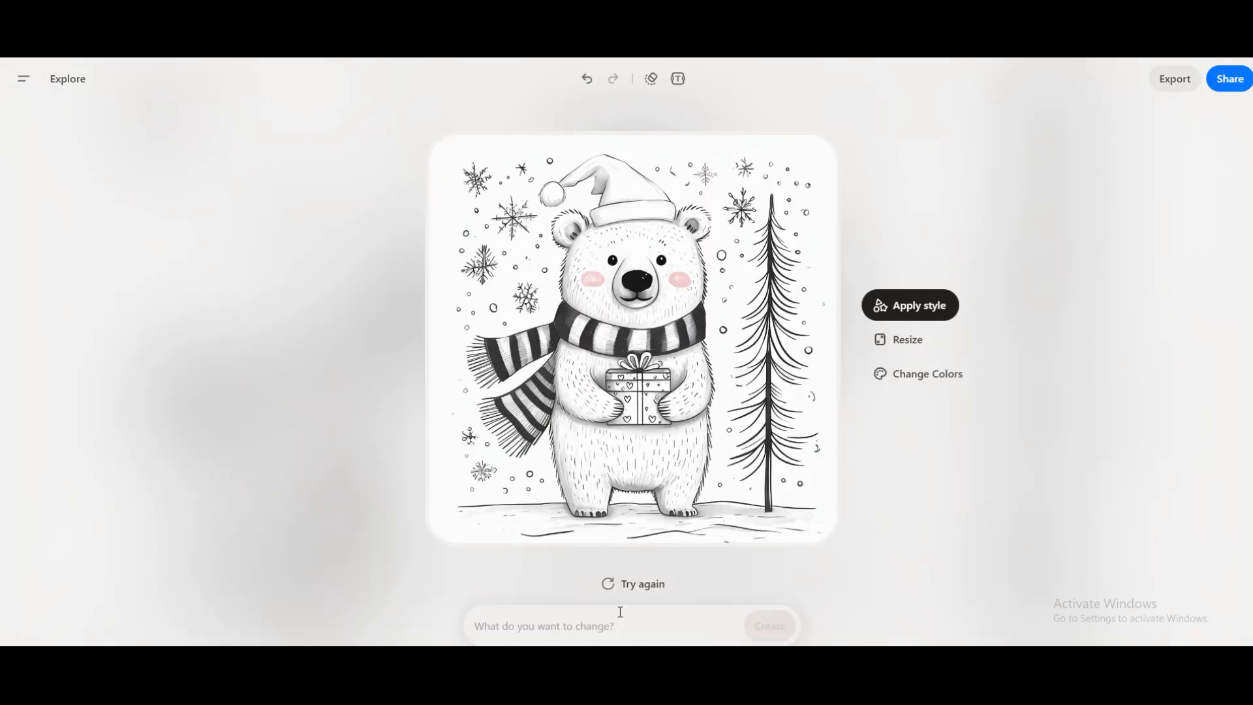
left_click(1173, 80)
left_click(893, 298)
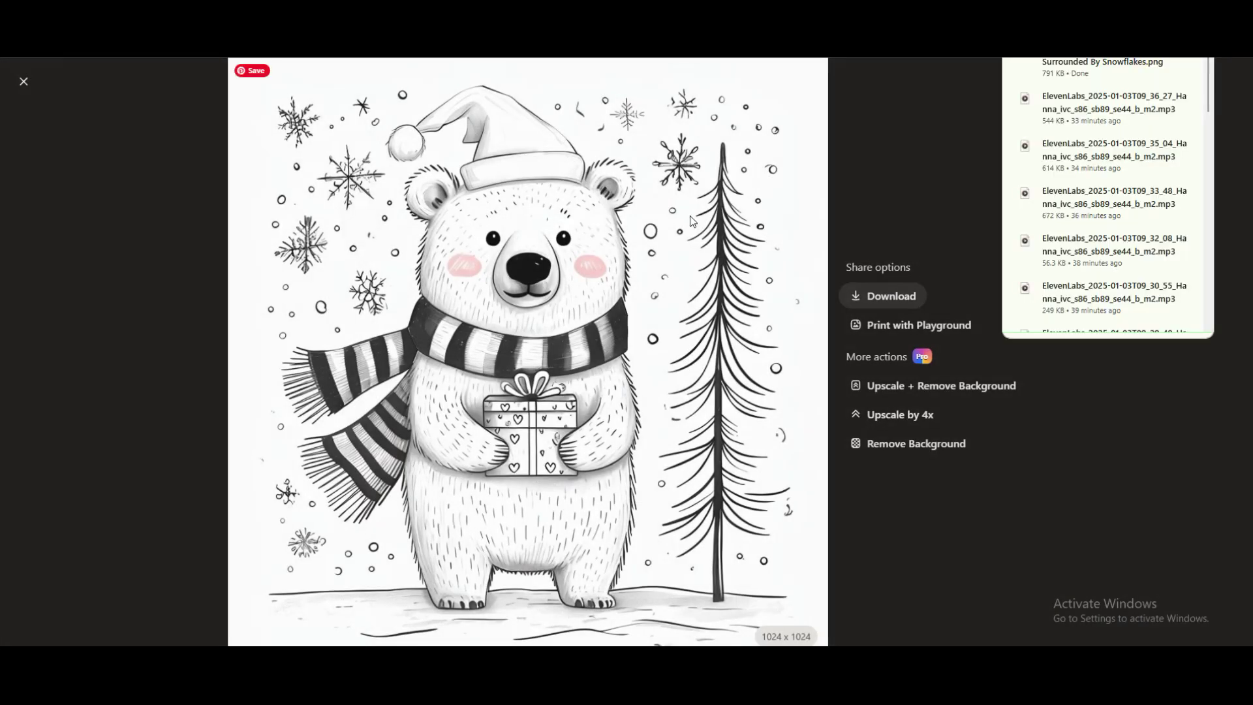
key("Escape")
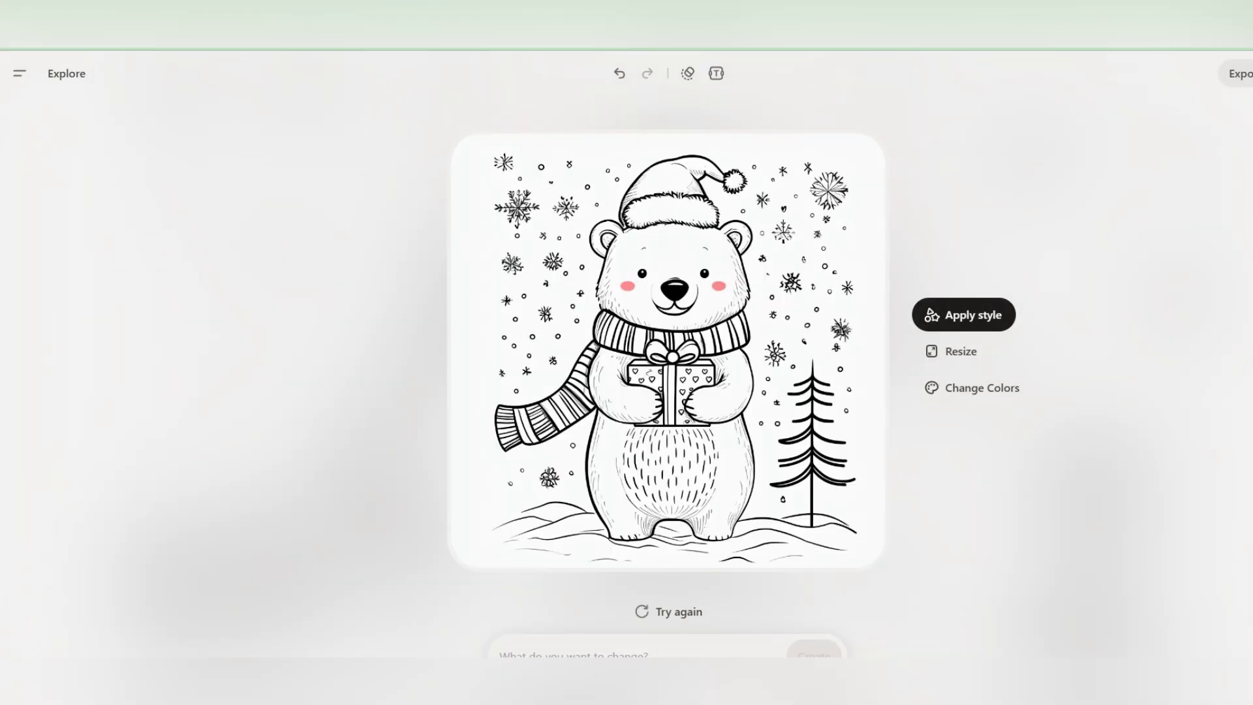